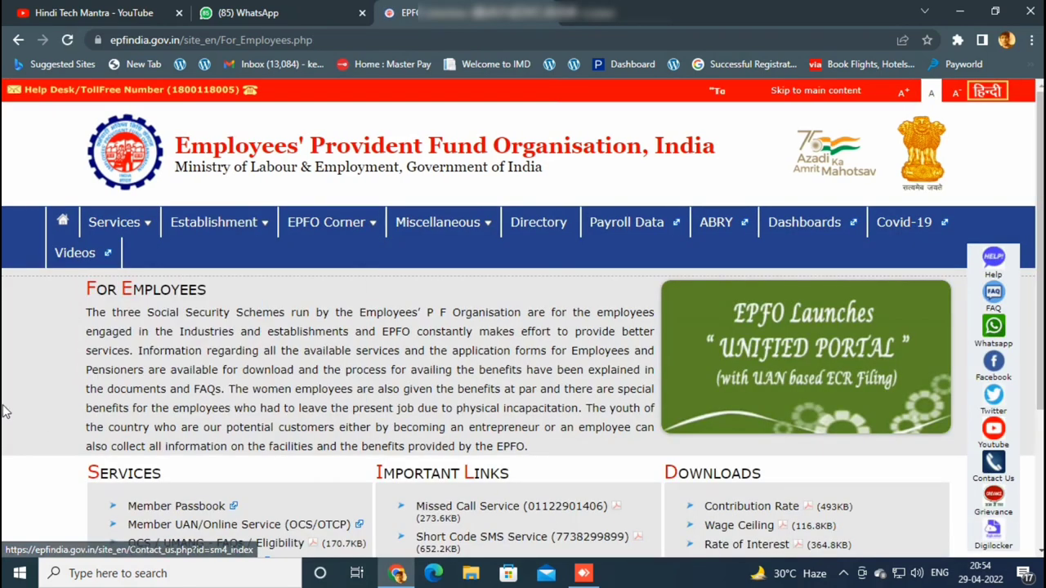
Go to Member UAN/Online Service (OCS/OTCP) and fill in the member's UAN, account password and captcha.
scroll(188, 375, "down", 2)
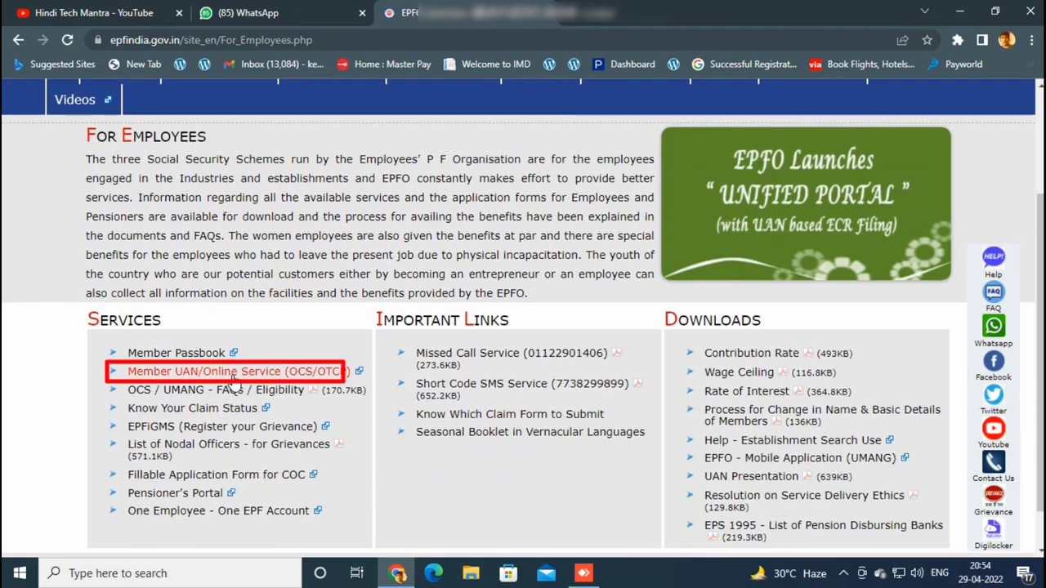
left_click(232, 374)
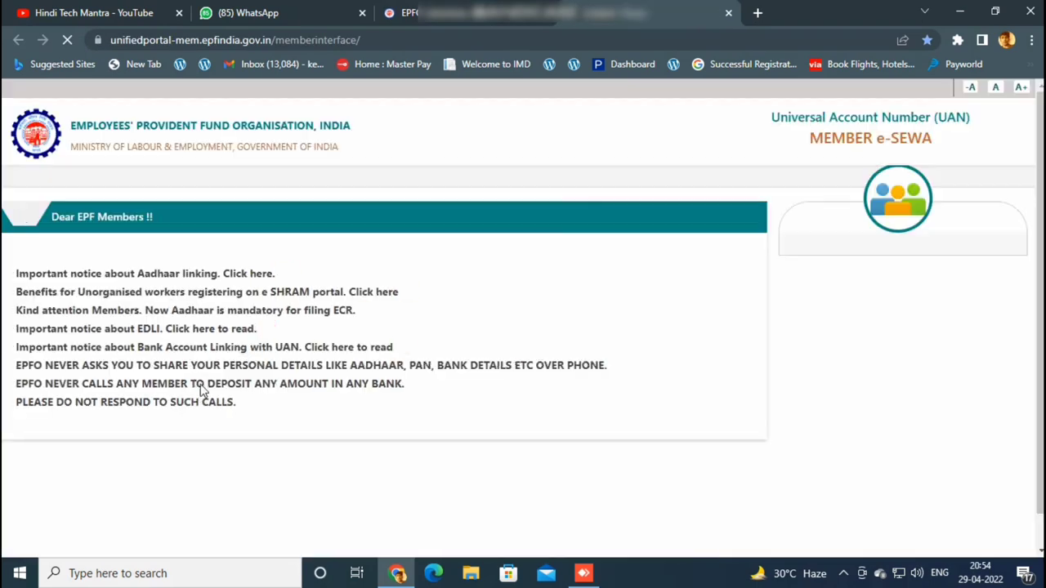
left_click(883, 259)
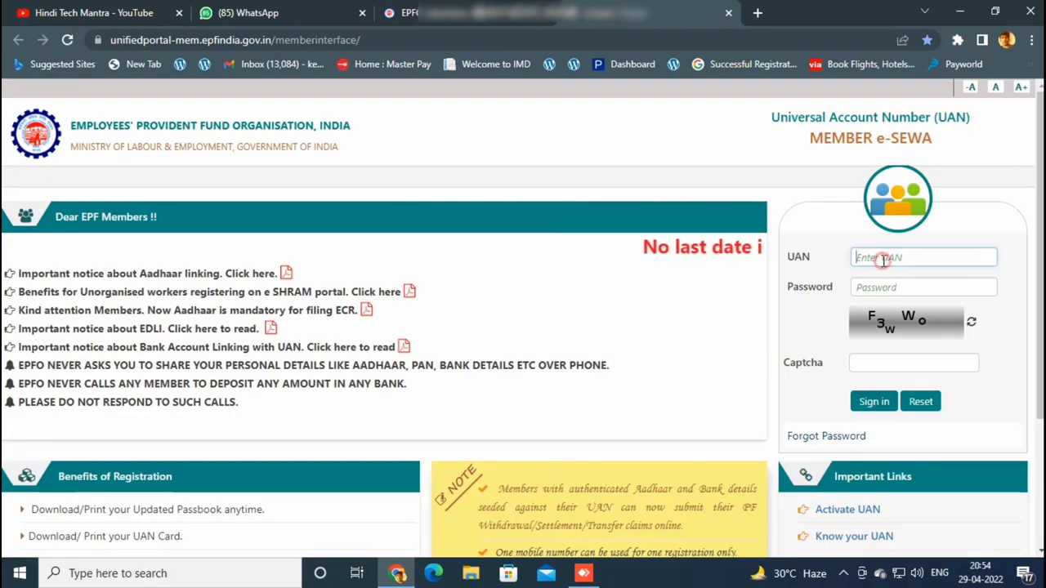
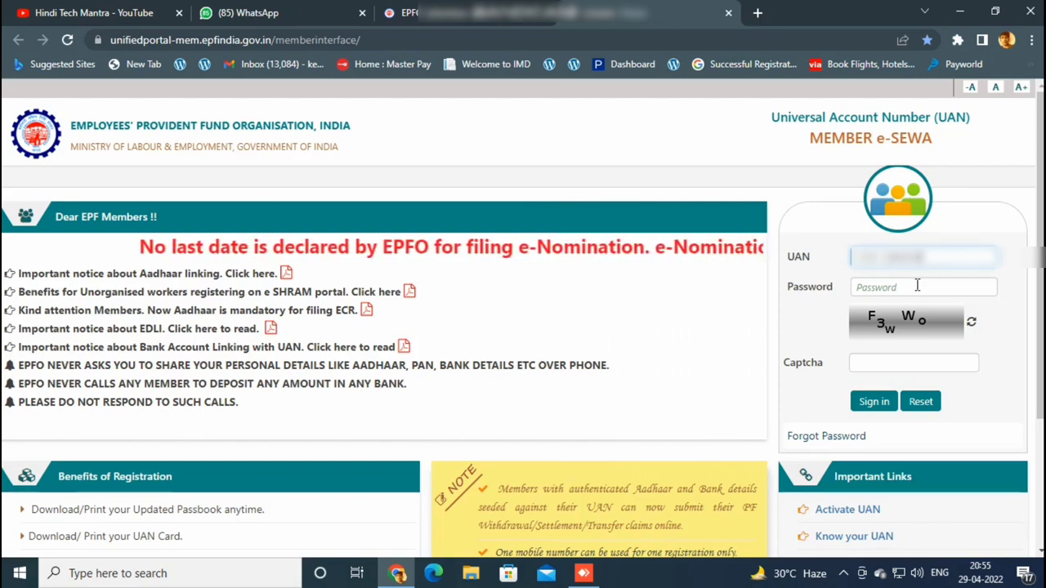
left_click(916, 286)
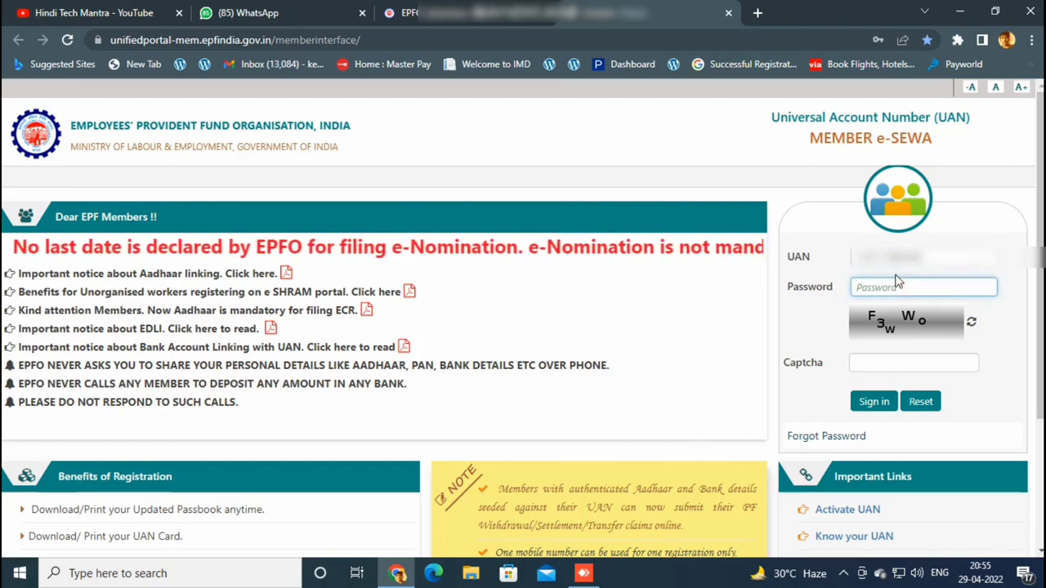
type("********")
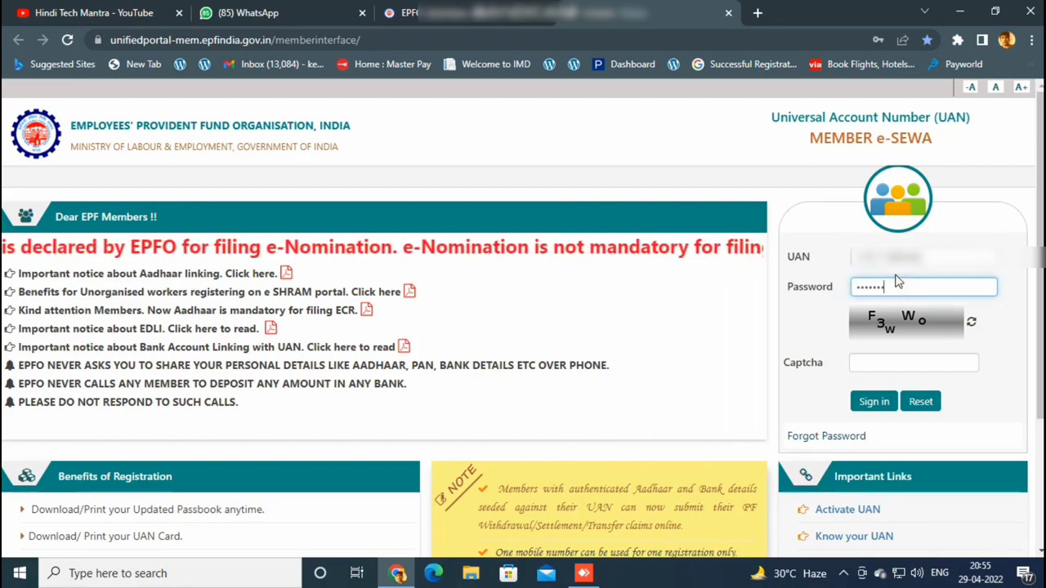
type("****")
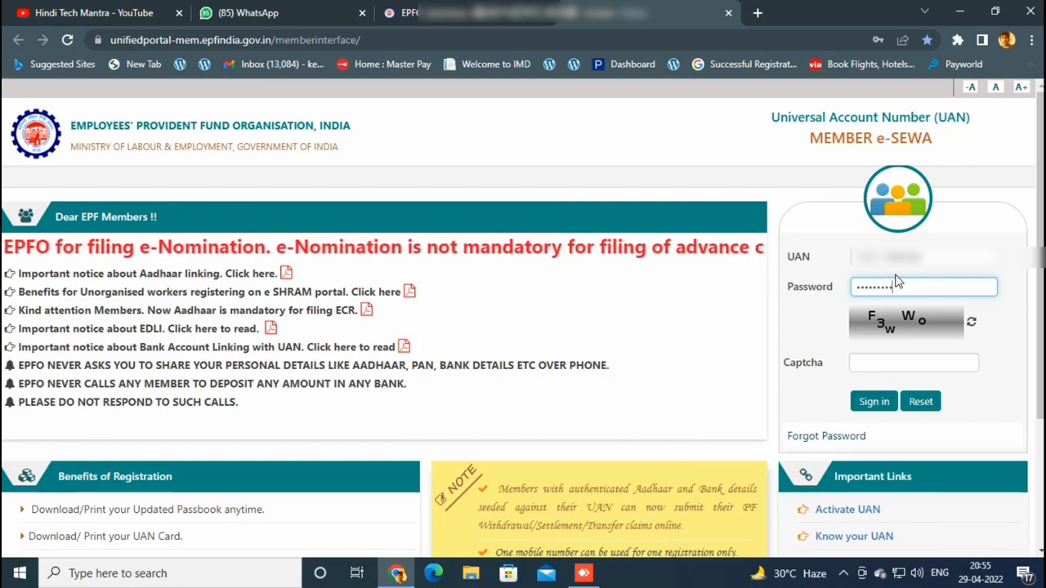
left_click(885, 366)
type("F")
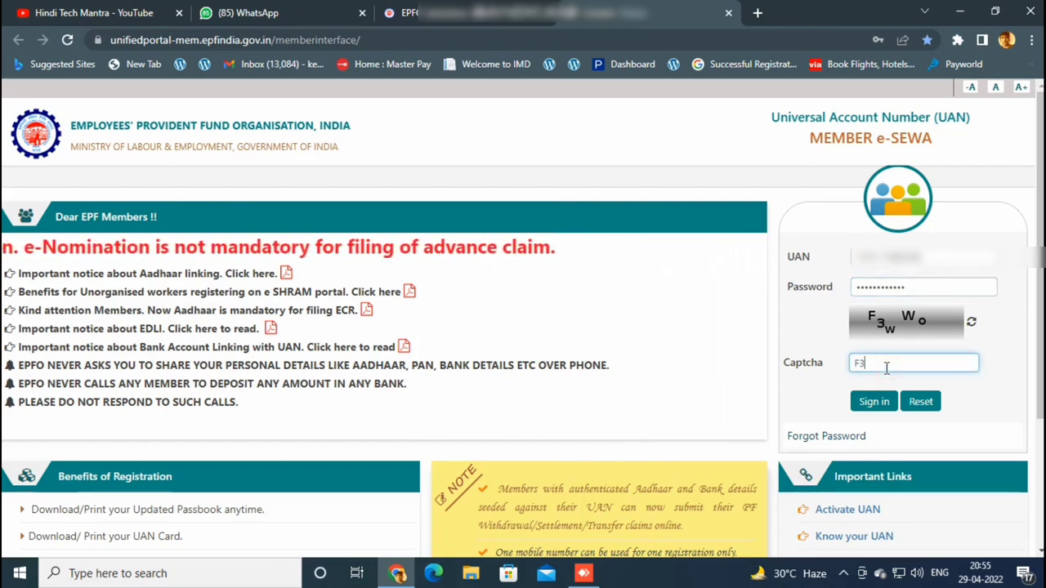
type("3")
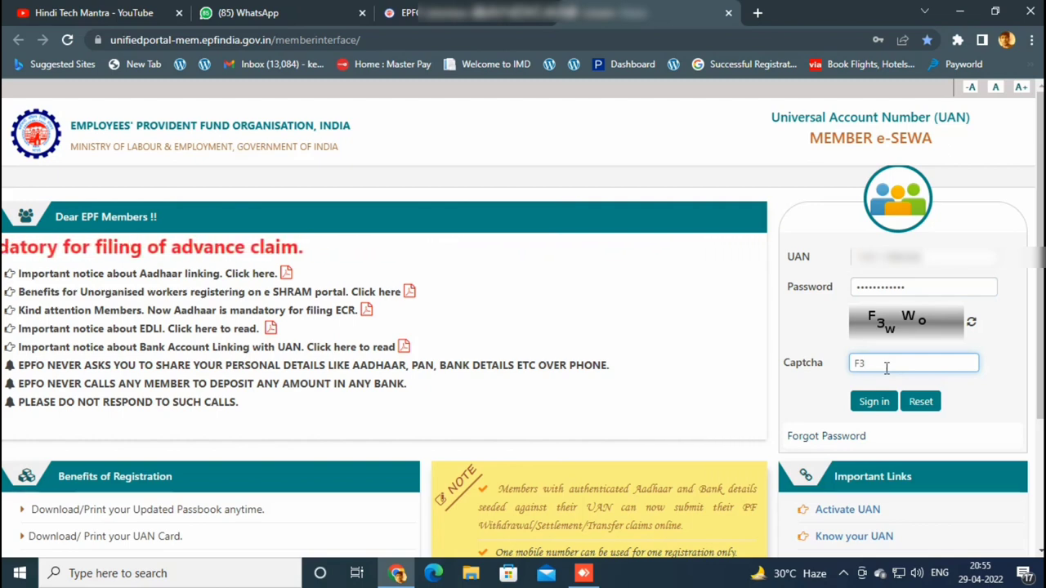
type("wW")
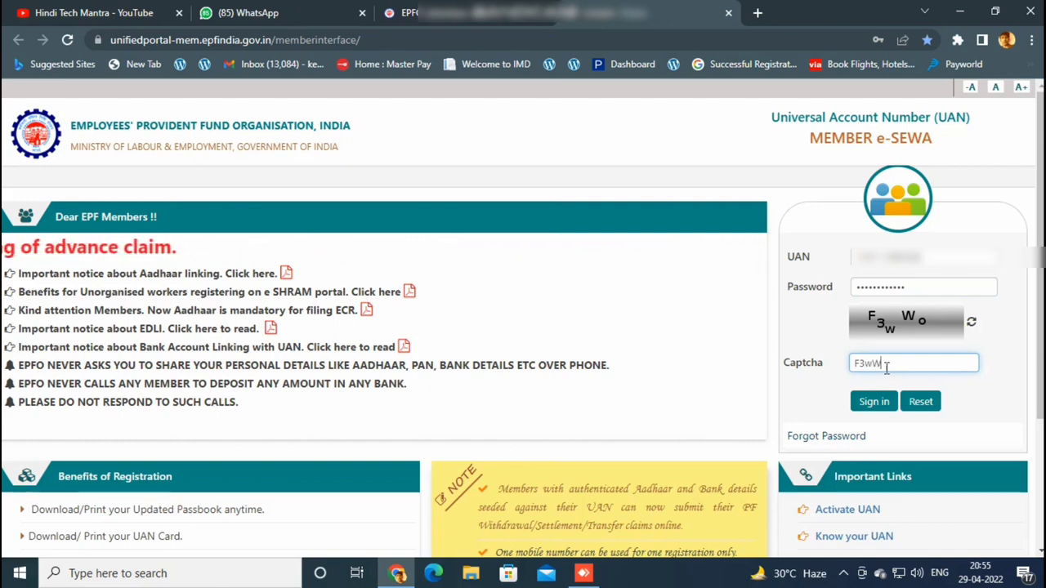
type("o")
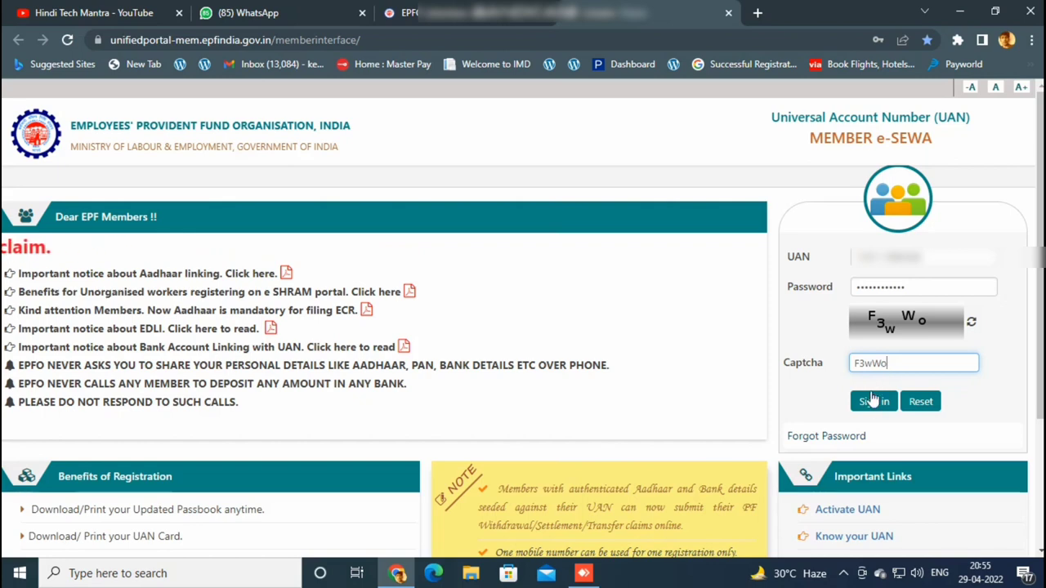
Sign in, defer the e-nomination alert with Later, and go to Manage > KYC.
left_click(872, 401)
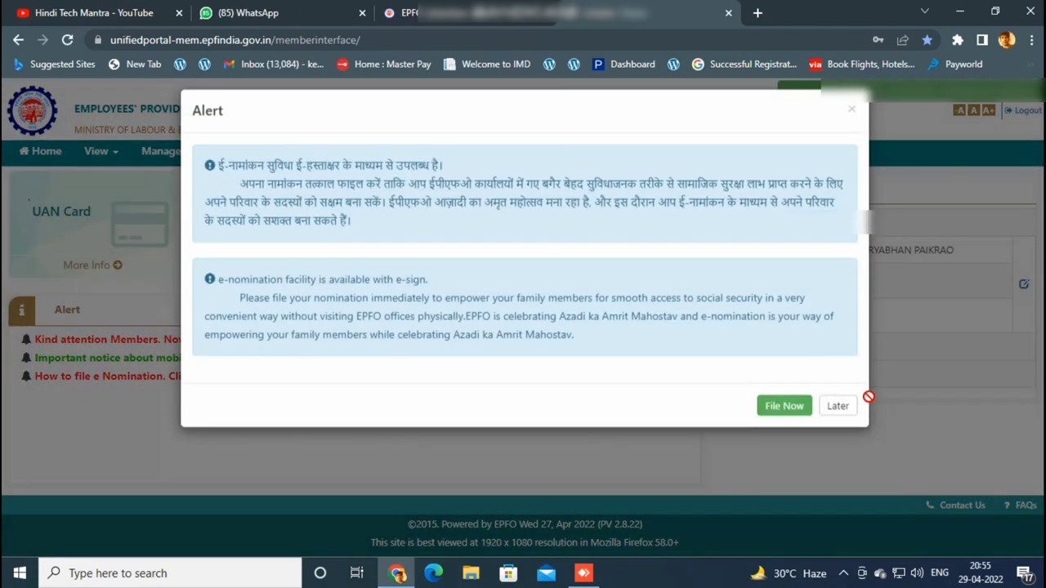
left_click(839, 419)
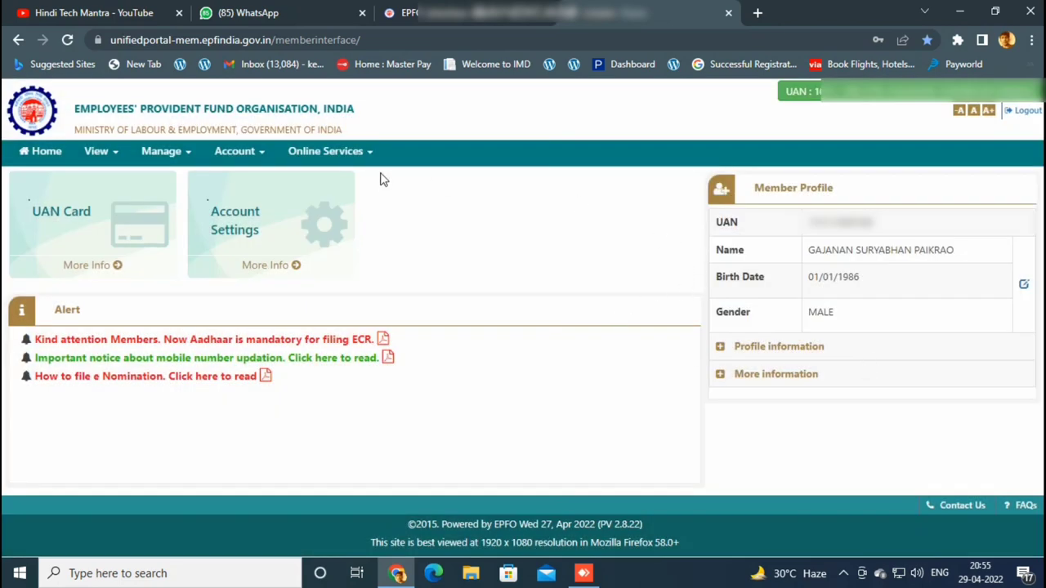
left_click(179, 154)
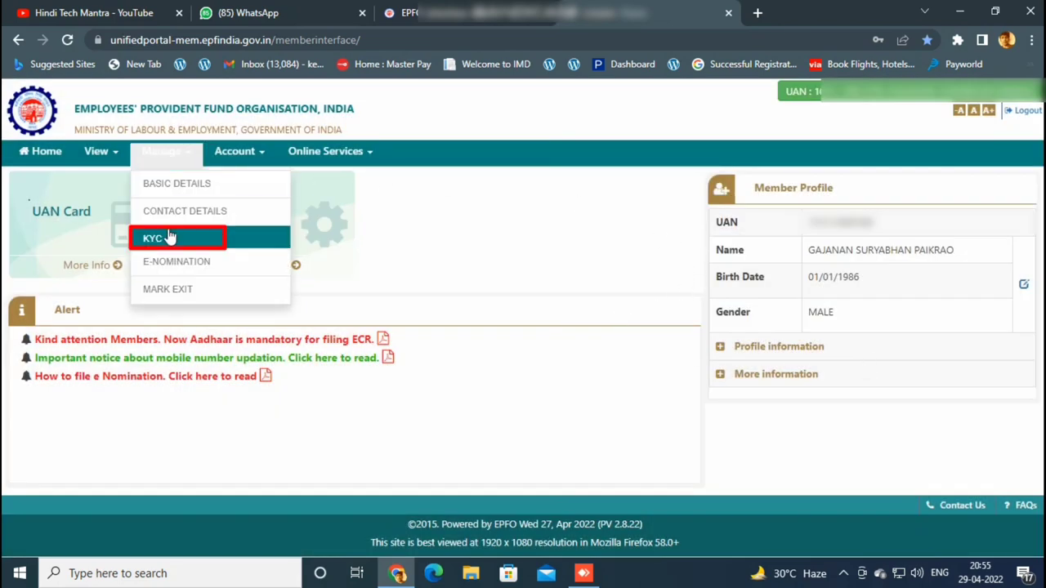
left_click(167, 235)
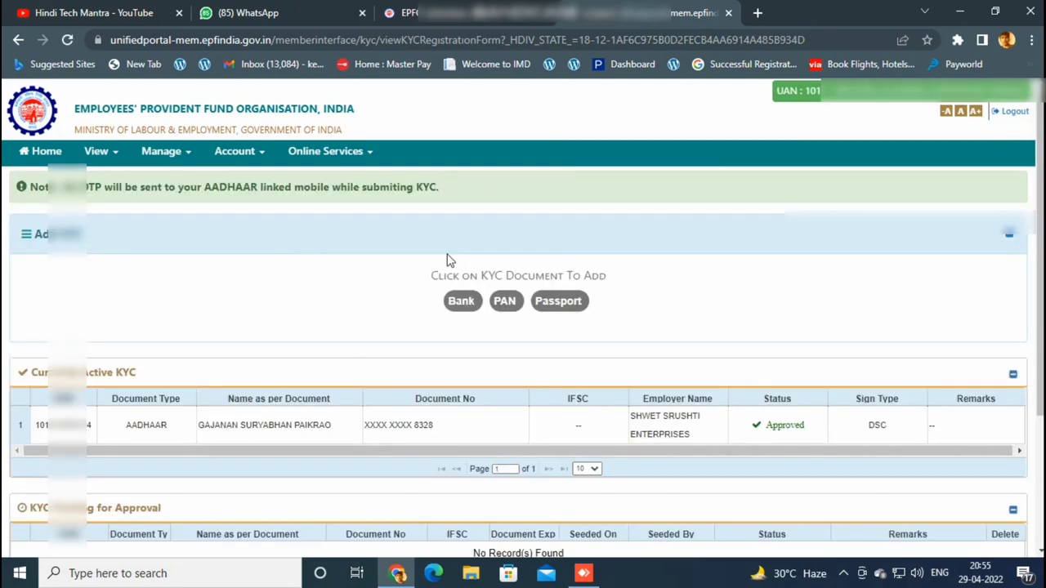
Check the PAN entry's 'Automatically invalidated' remark in the KYC tables, then open Online Services > CLAIM.
scroll(447, 260, "down", 3)
scroll(447, 260, "down", 2)
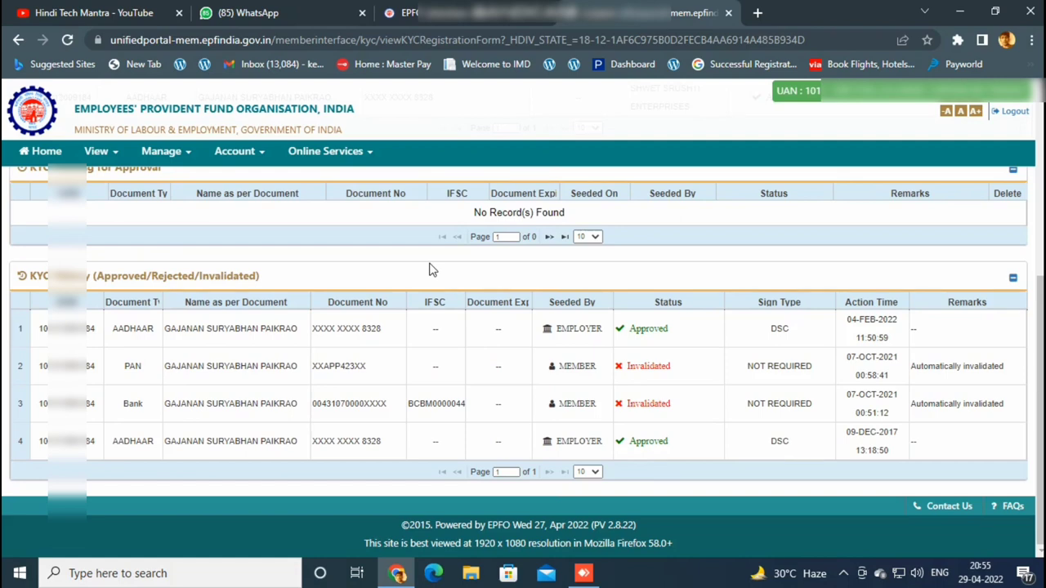
scroll(434, 320, "up", 2)
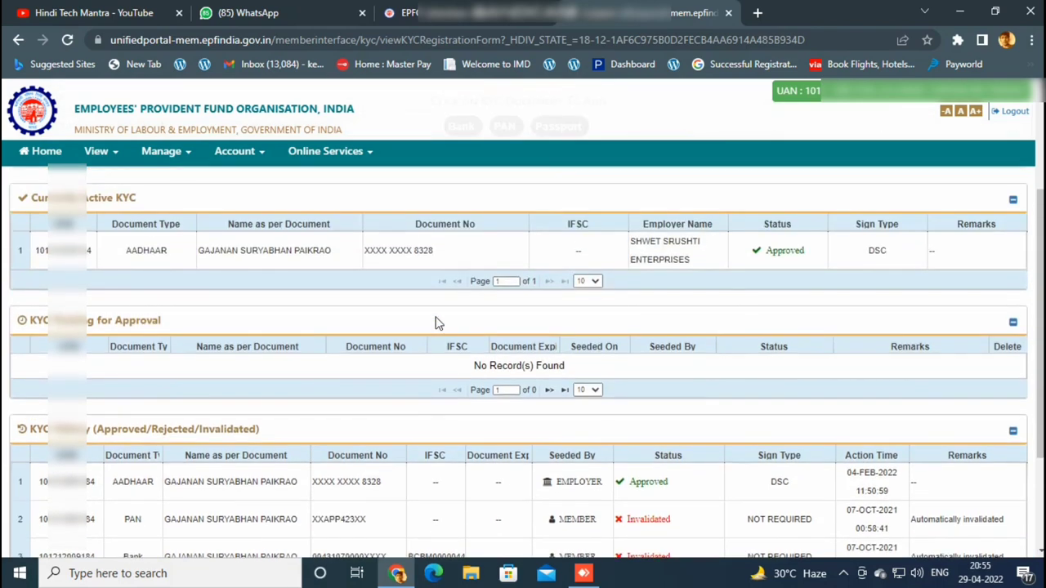
scroll(435, 320, "down", 2)
scroll(434, 321, "up", 3)
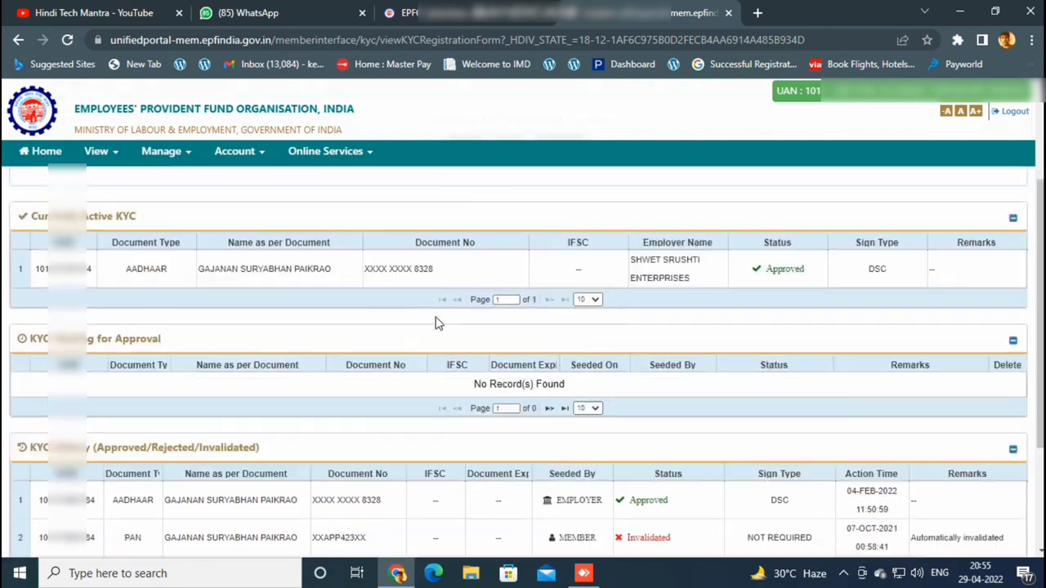
scroll(434, 320, "down", 3)
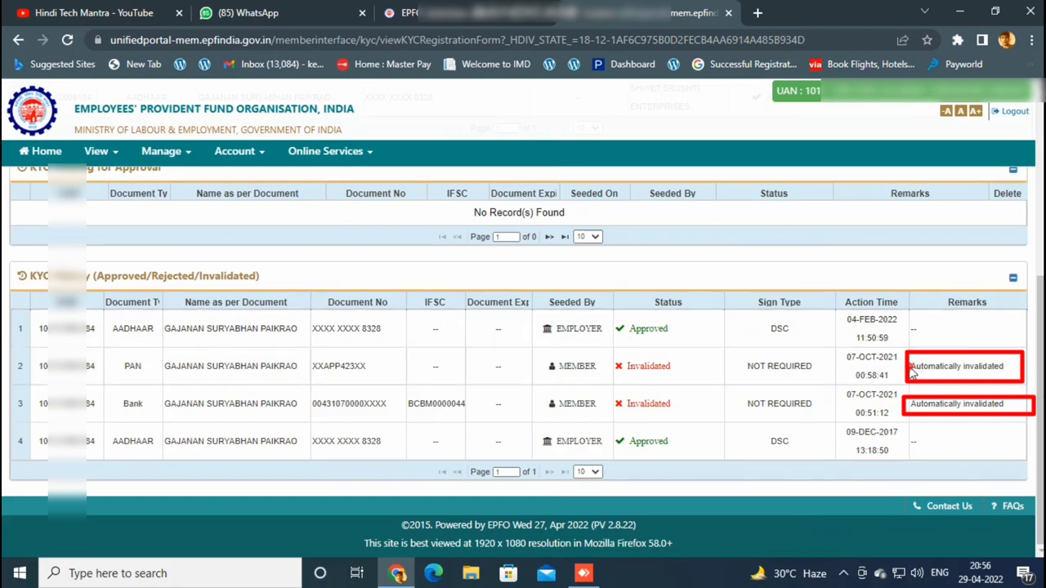
left_click_drag(910, 366, 1026, 377)
left_click(1004, 384)
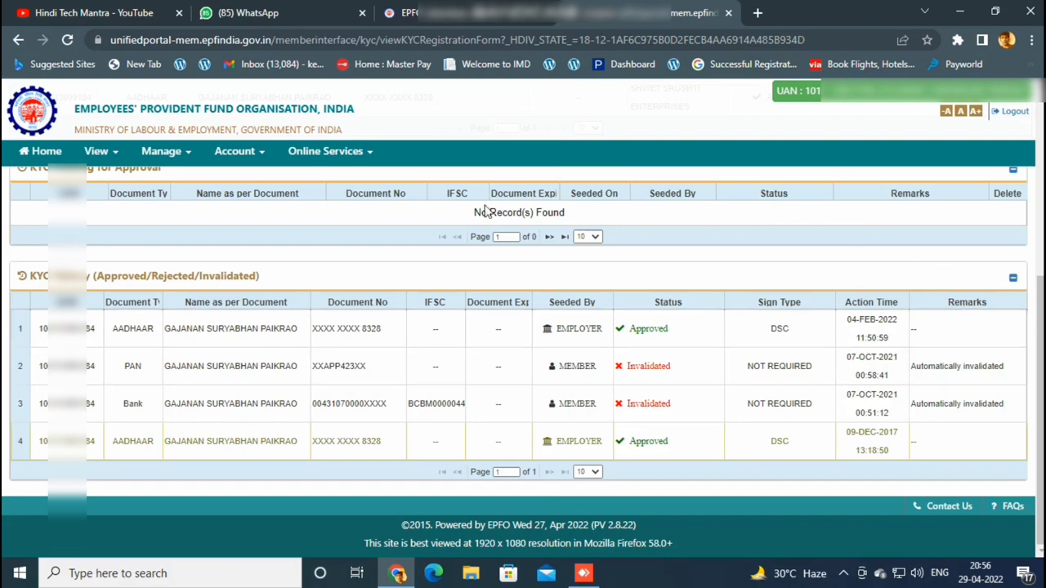
left_click(357, 155)
left_click(351, 179)
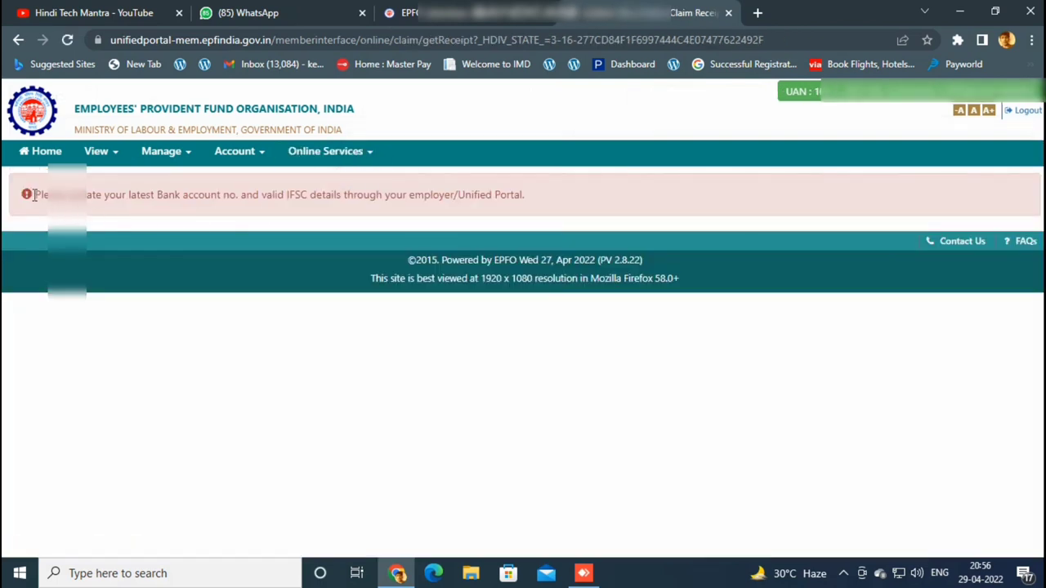
Highlight the bank account update warning on the claim page, then return to Manage > KYC.
left_click_drag(33, 195, 533, 209)
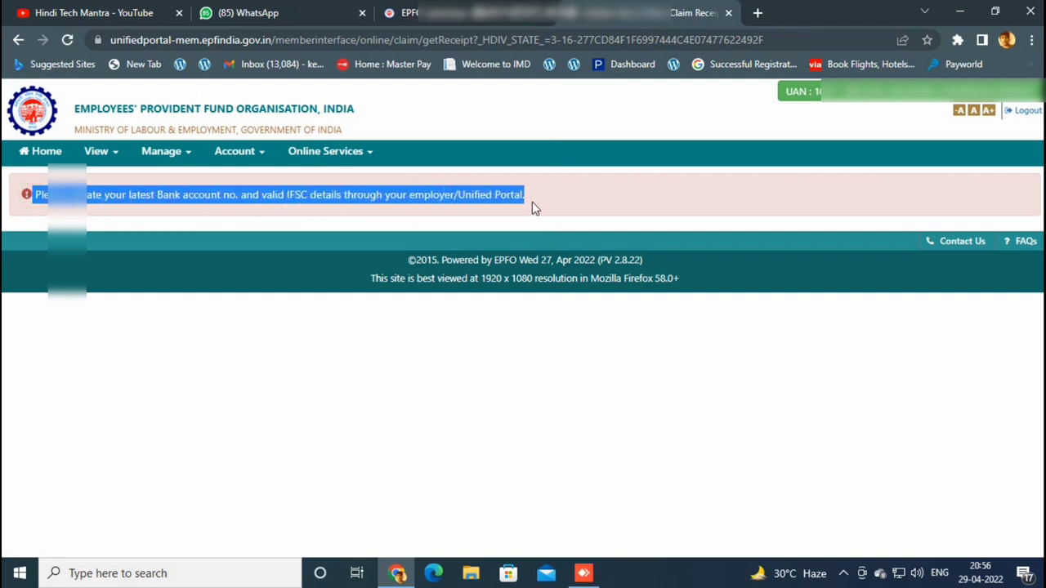
left_click(551, 196)
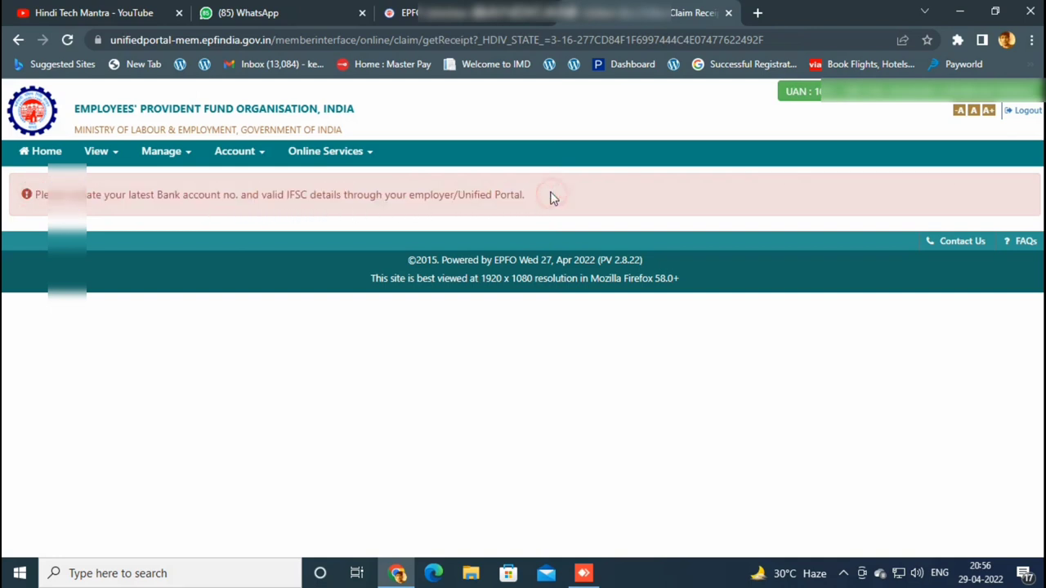
left_click(178, 159)
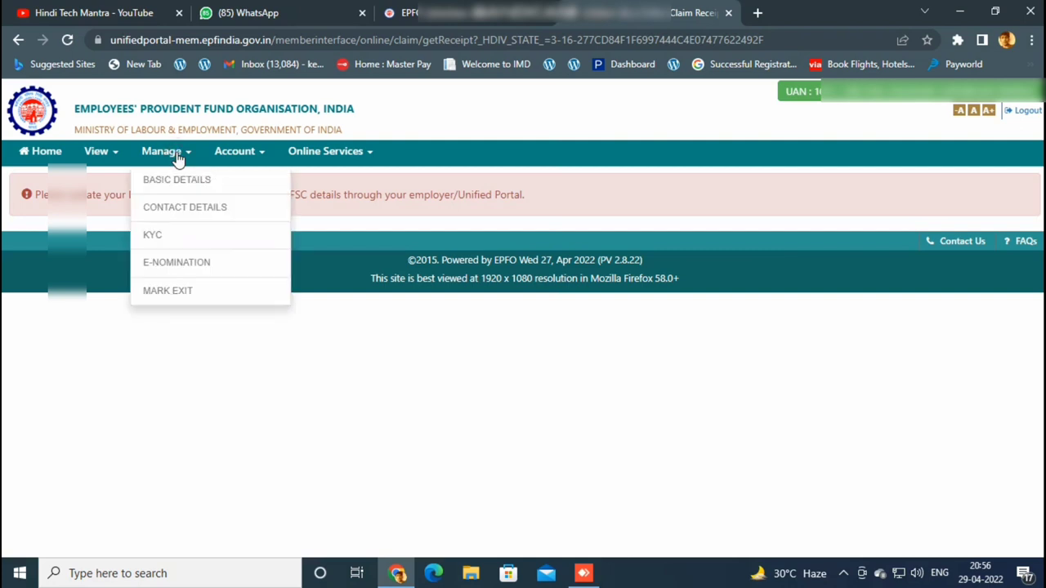
left_click(174, 236)
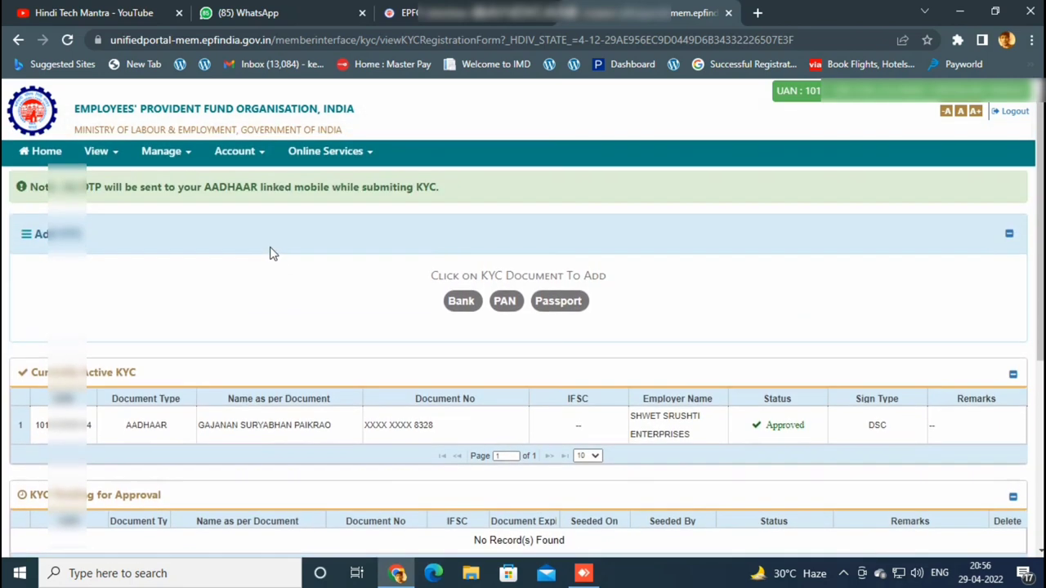
Scroll through the active, pending and past KYC tables, then choose Bank under Add KYC.
scroll(271, 253, "down", 1)
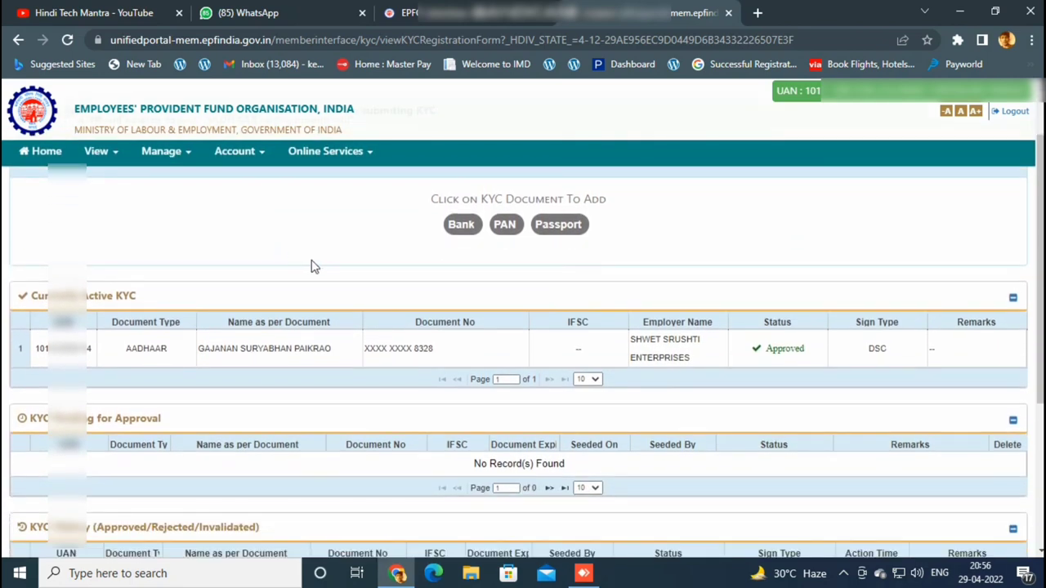
scroll(311, 267, "down", 1)
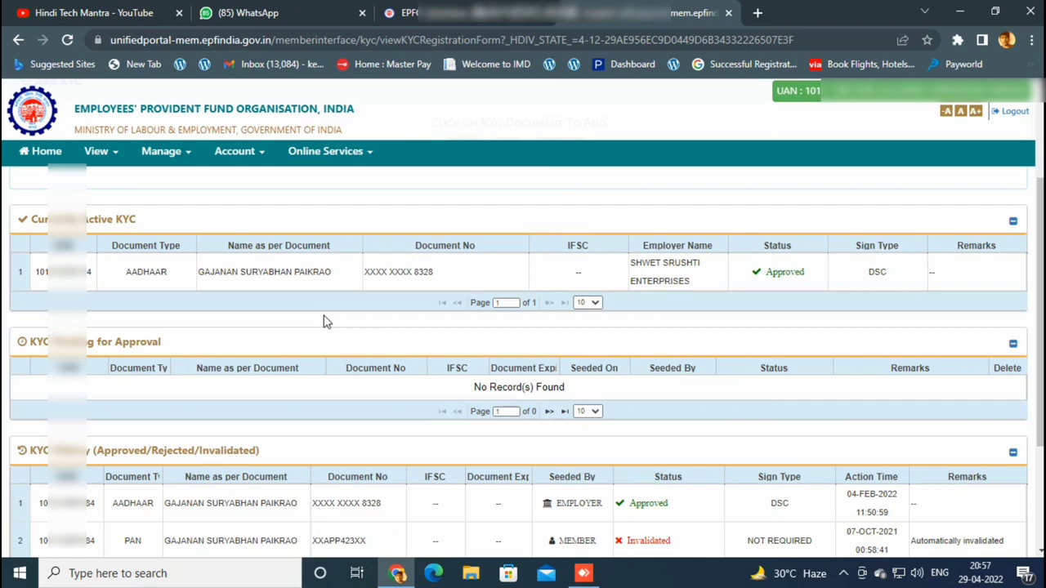
scroll(324, 321, "down", 1)
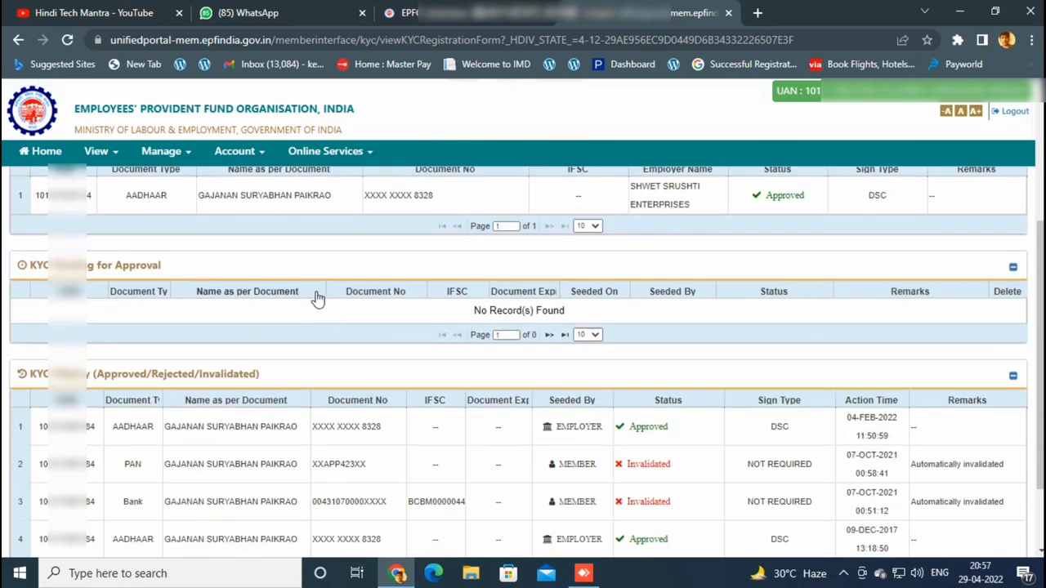
scroll(371, 384, "down", 1)
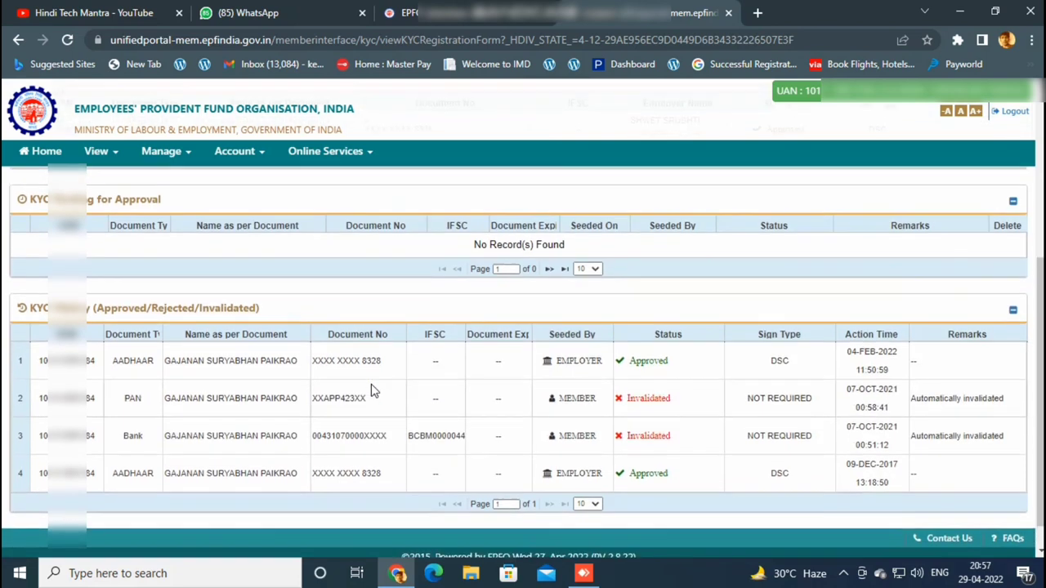
scroll(371, 388, "up", 4)
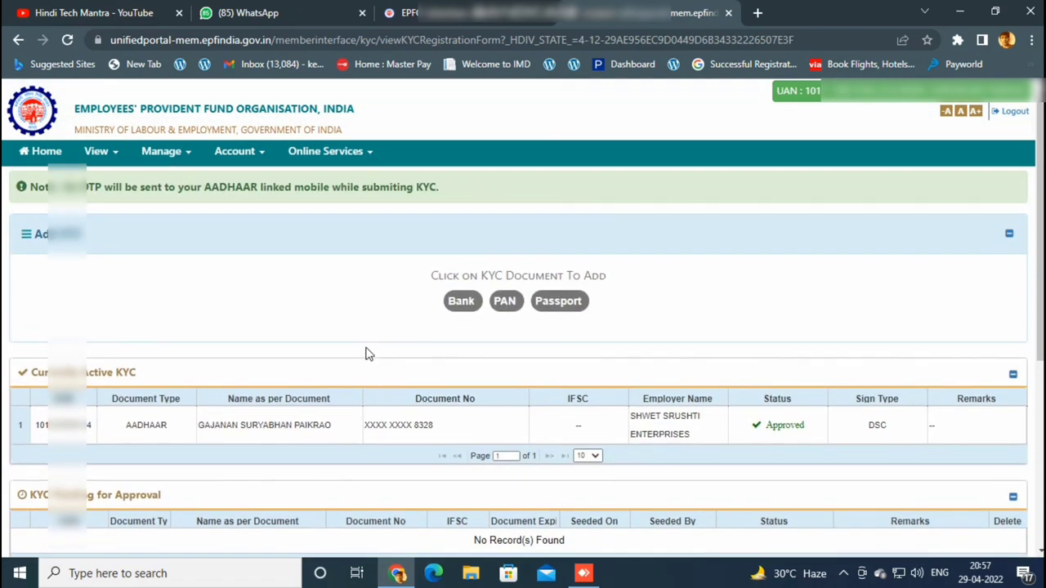
left_click(460, 301)
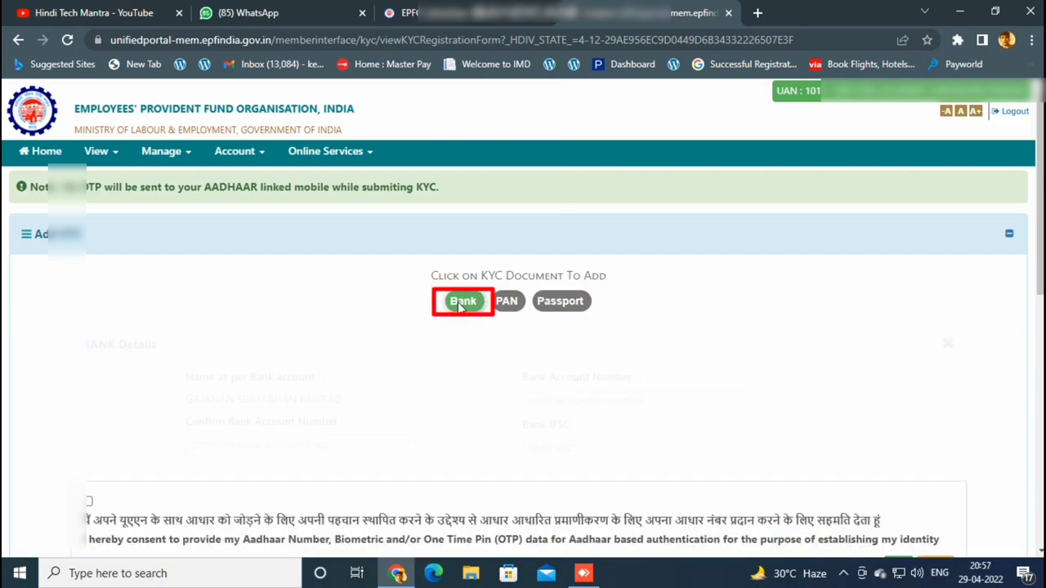
Enter the bank account number and IFSC BCBM0000044, verifying it as Bharat Cooperative Bank Mumbai.
left_click(579, 401)
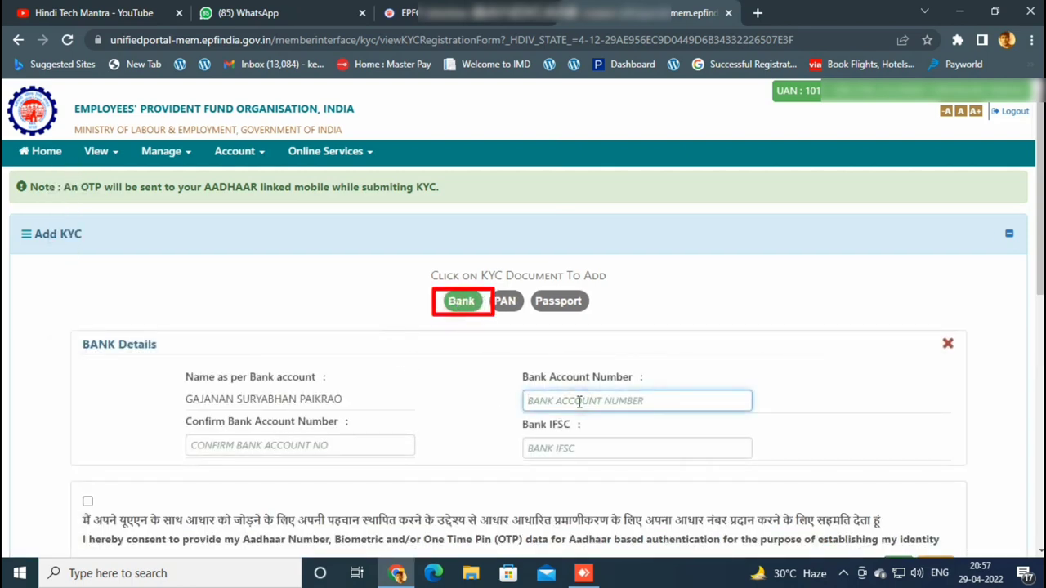
type("123")
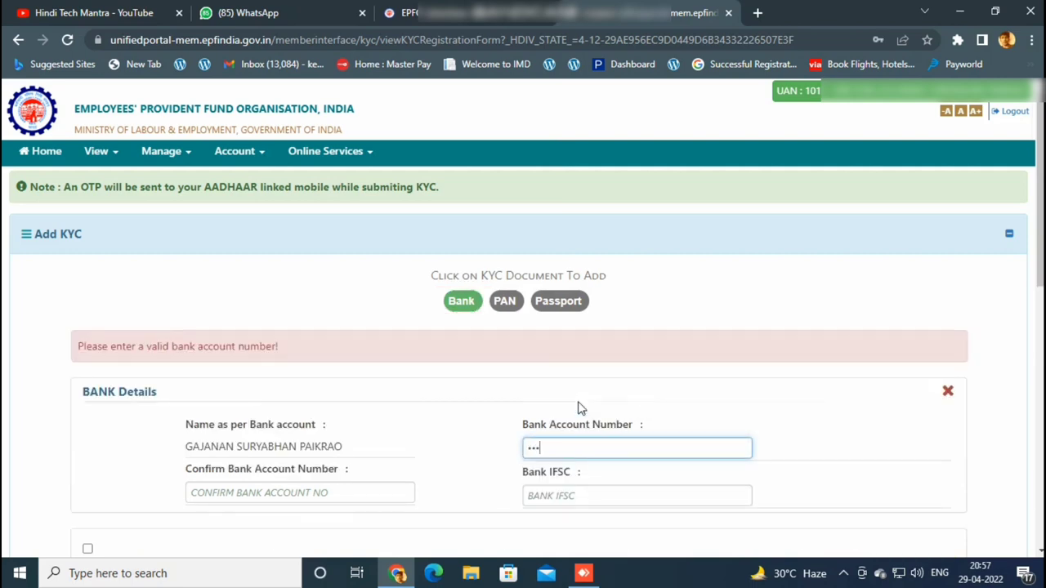
type("456")
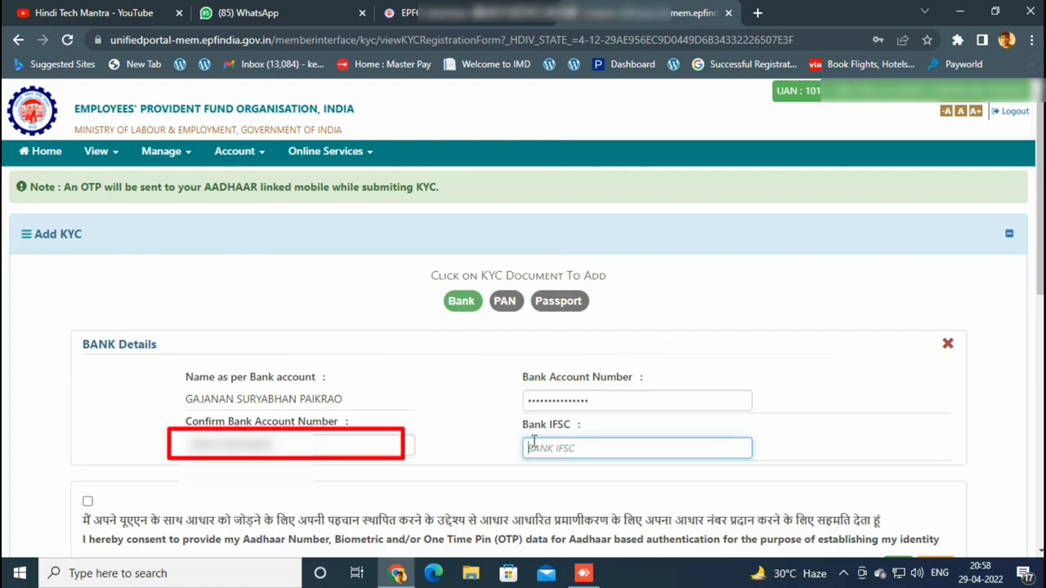
type("BCBM")
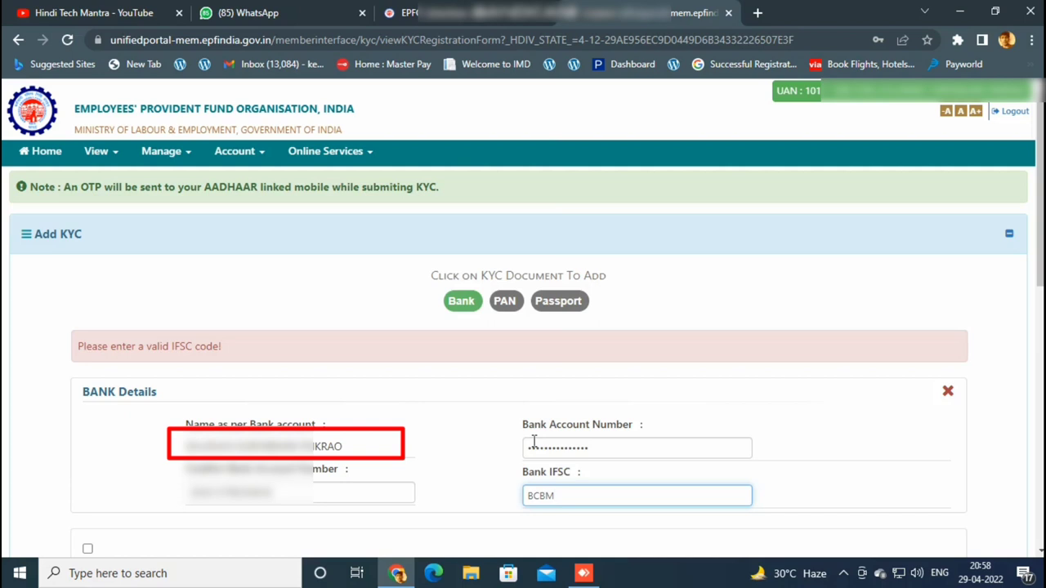
type("00")
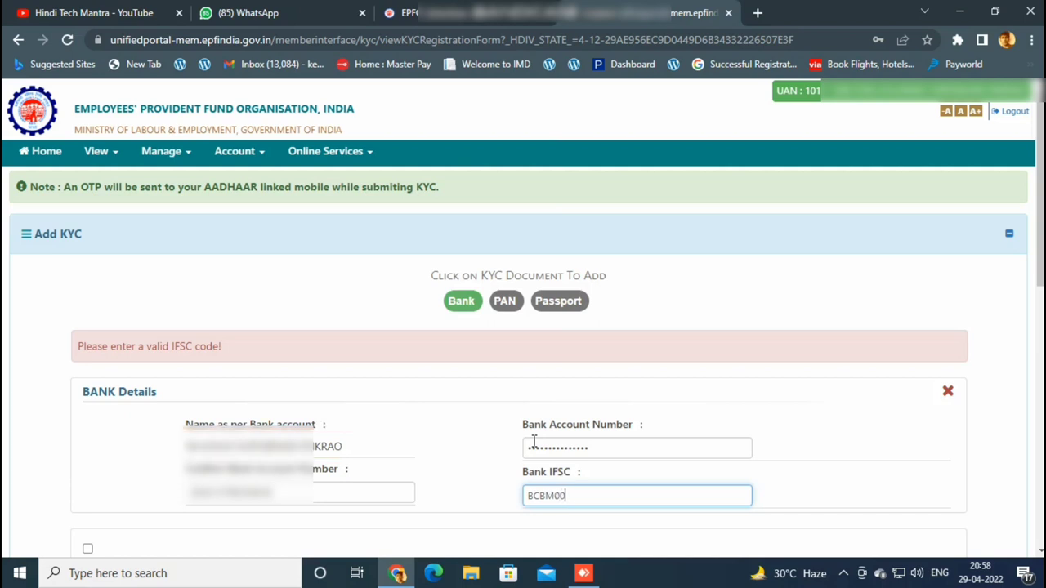
type("00044")
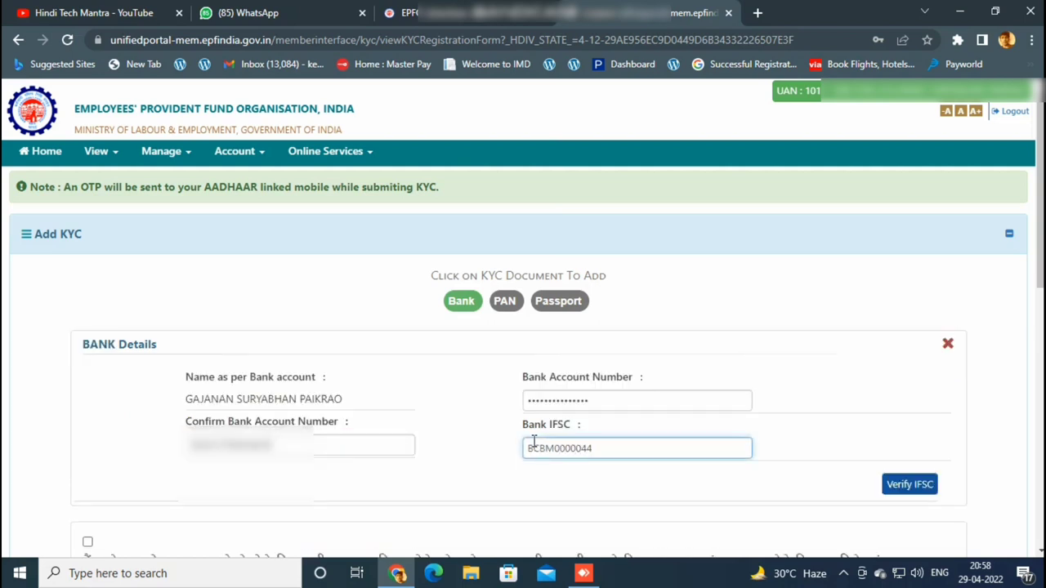
left_click(899, 484)
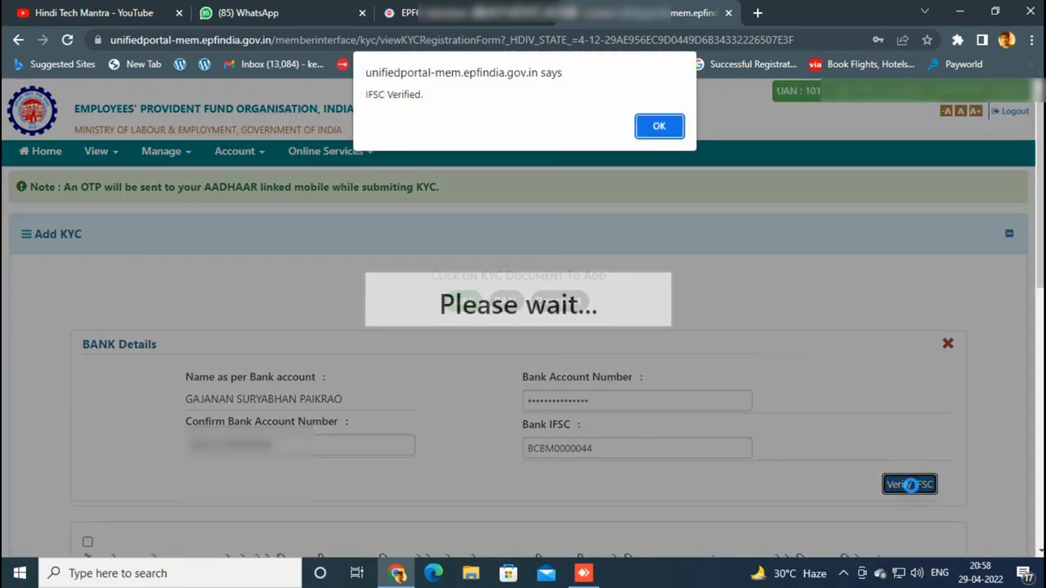
left_click(658, 126)
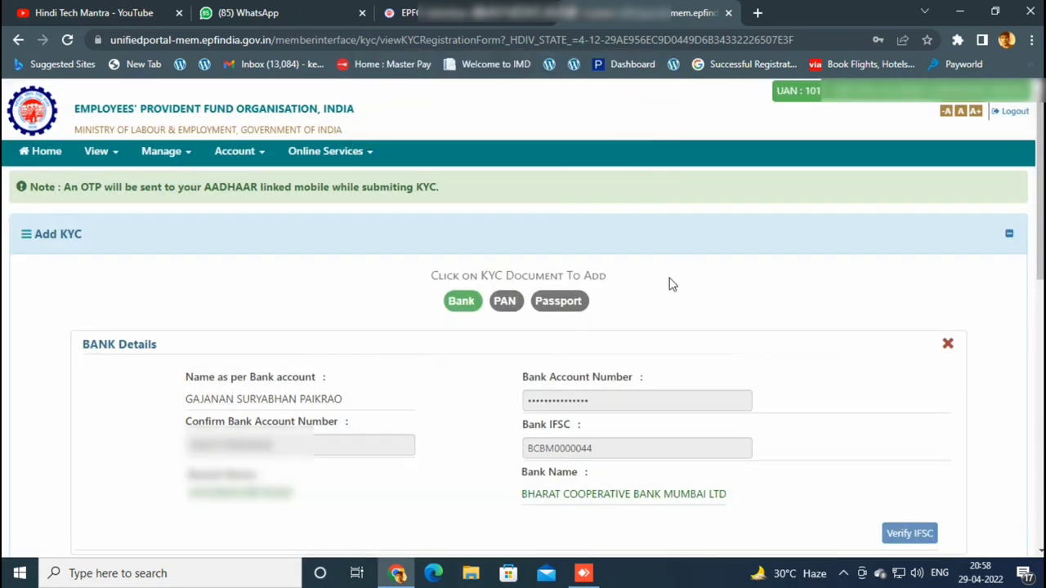
Tick the Aadhaar authentication consent and save the bank details to request an OTP.
scroll(667, 283, "down", 2)
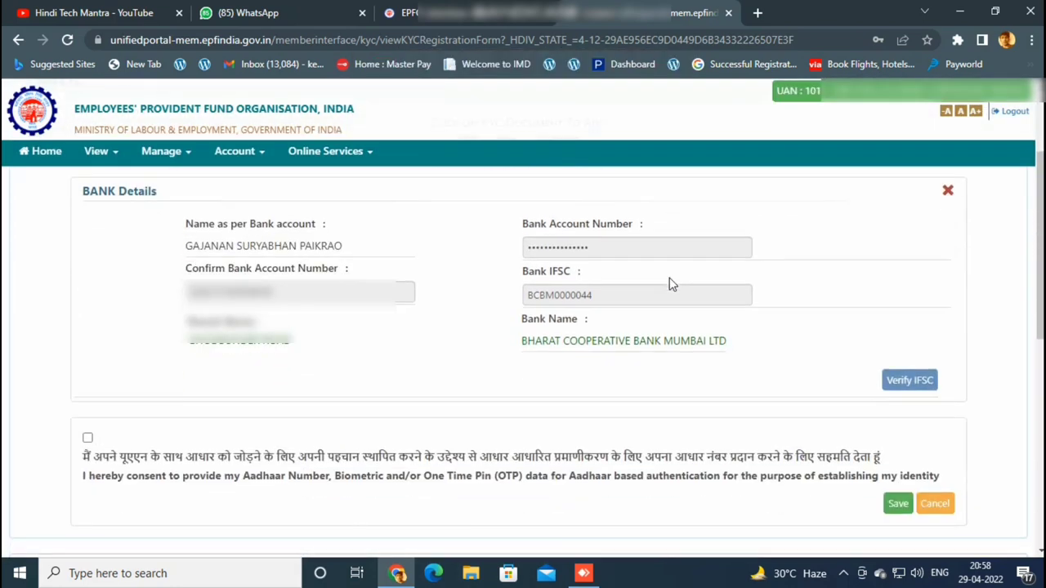
left_click(87, 438)
left_click(898, 504)
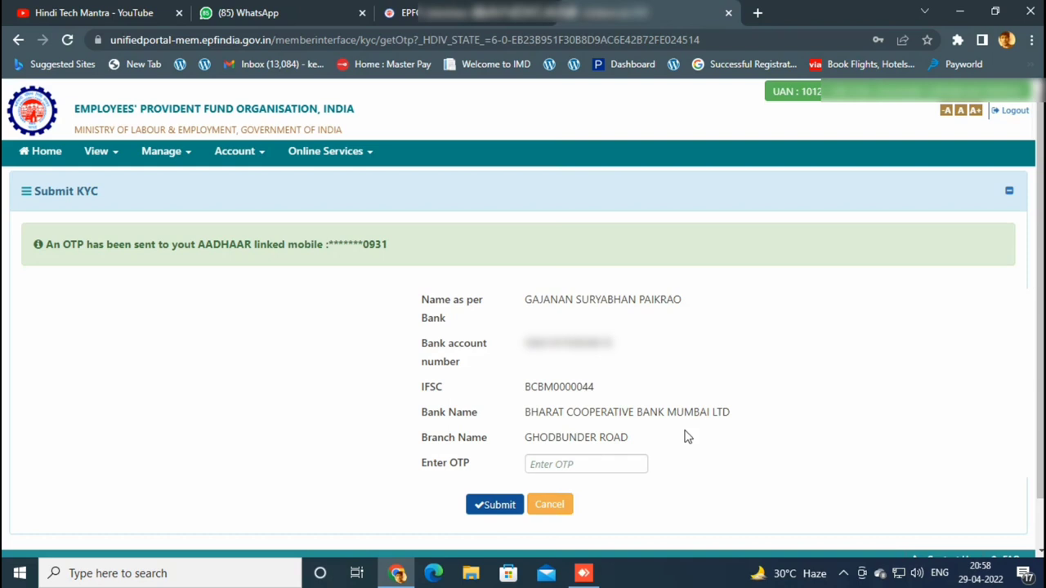
Enter the OTP from the Aadhaar-linked mobile and submit the bank KYC.
left_click(598, 466)
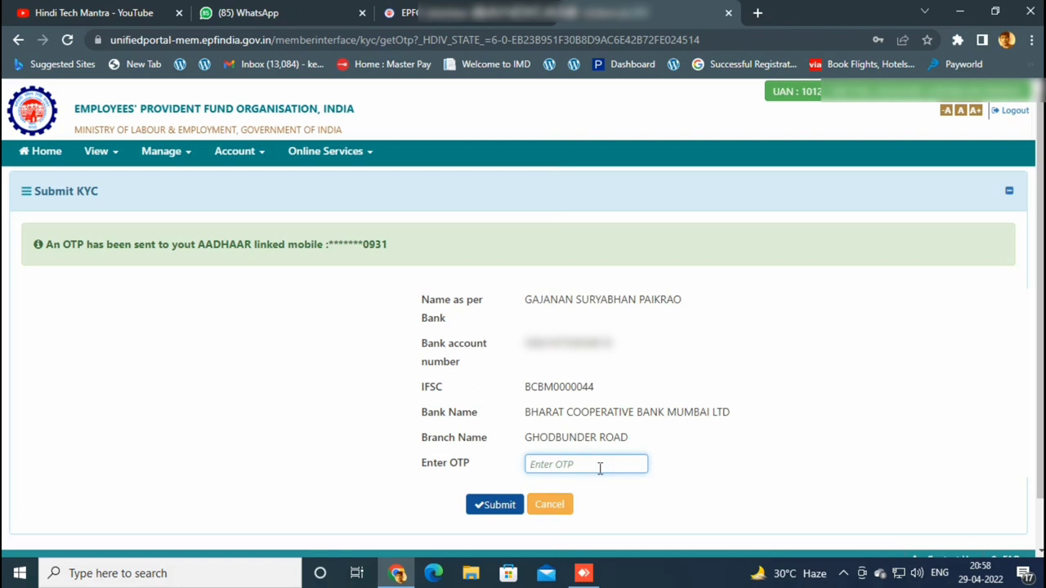
type("123456")
left_click(490, 506)
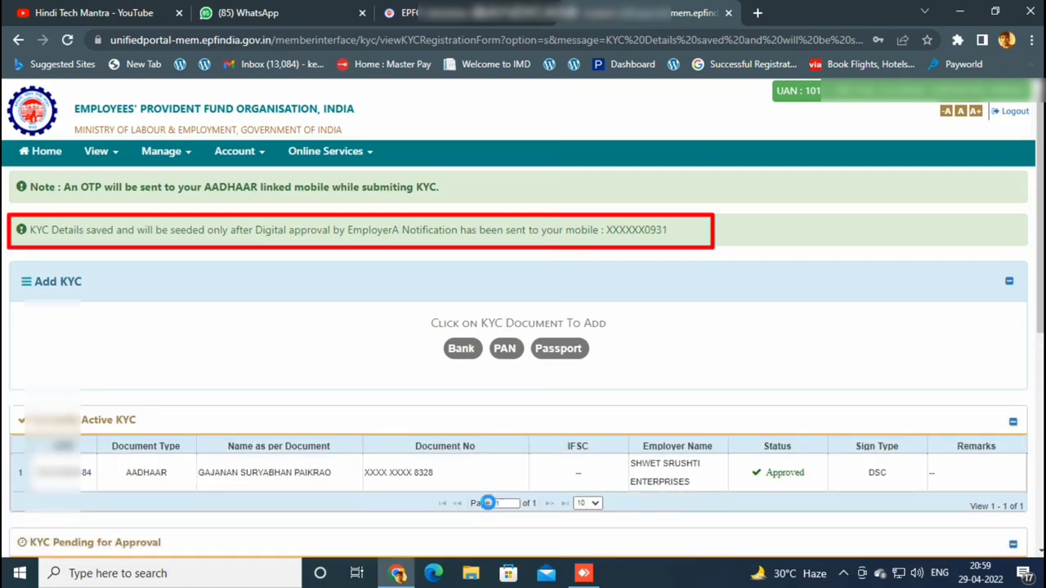
Highlight the KYC saved message and the pending Bank row with its auto-invalidation remark.
left_click(699, 235)
mouse_move(698, 234)
left_mouse_down()
mouse_move(359, 245)
mouse_move(30, 229)
left_mouse_up()
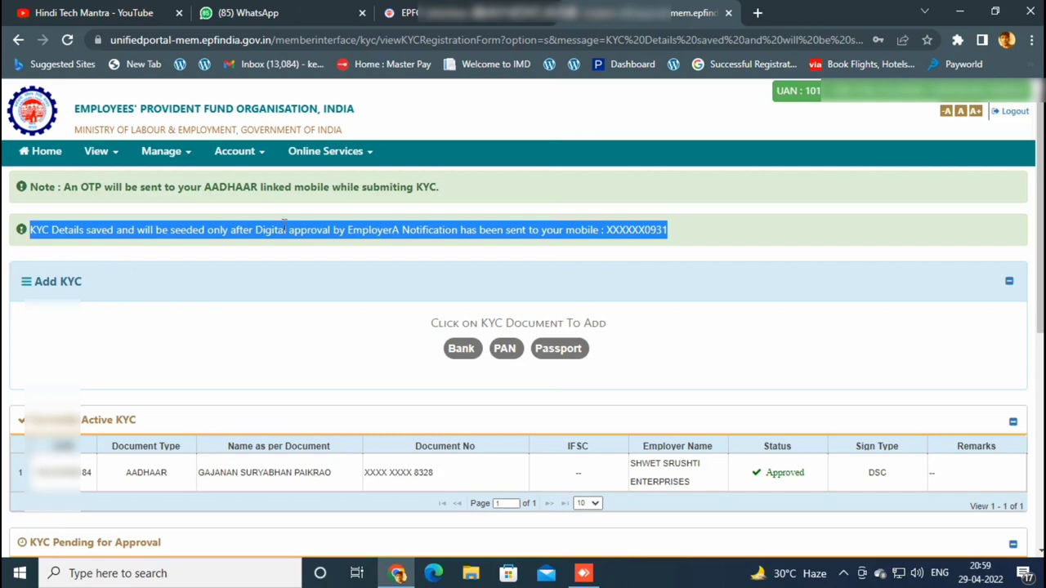
left_click(721, 226)
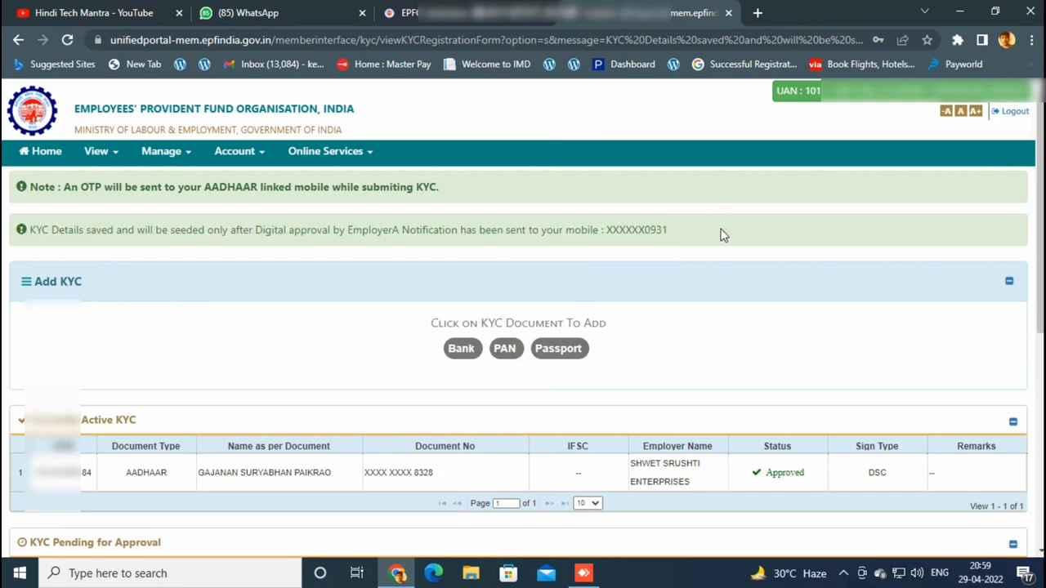
scroll(723, 235, "down", 1)
scroll(722, 237, "down", 2)
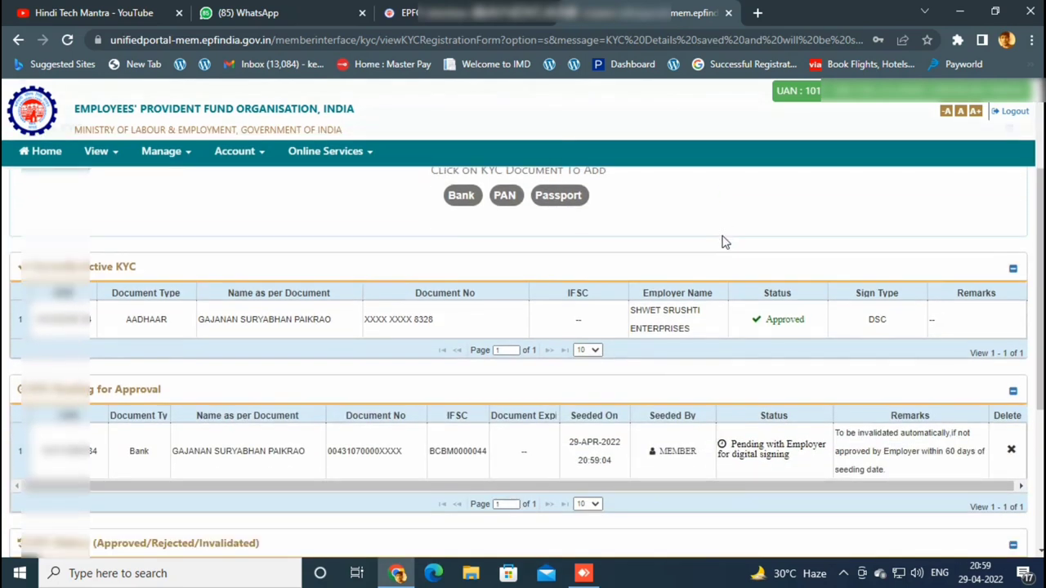
scroll(722, 240, "down", 1)
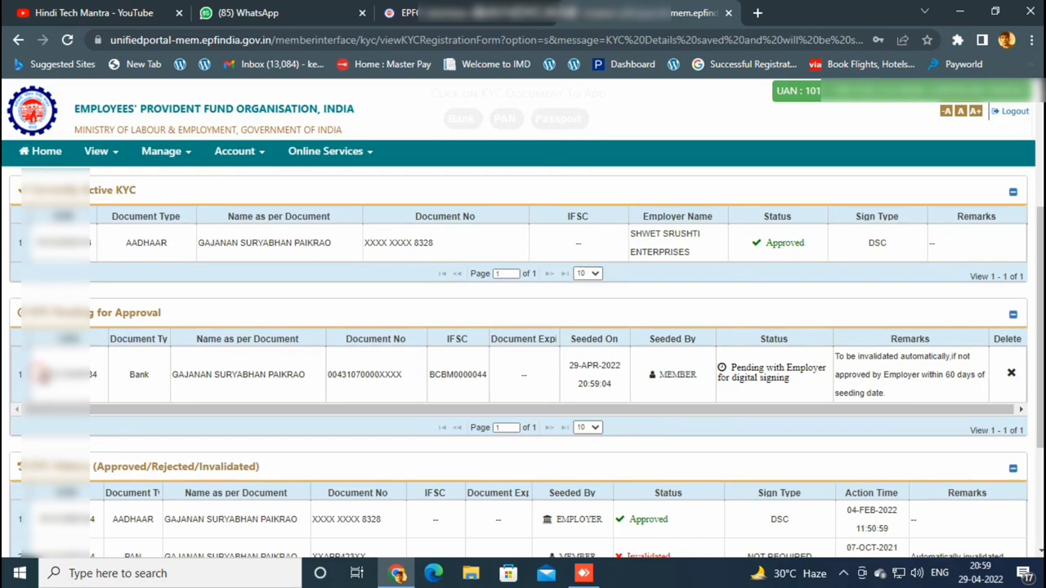
left_click_drag(33, 367, 741, 393)
left_click(741, 393)
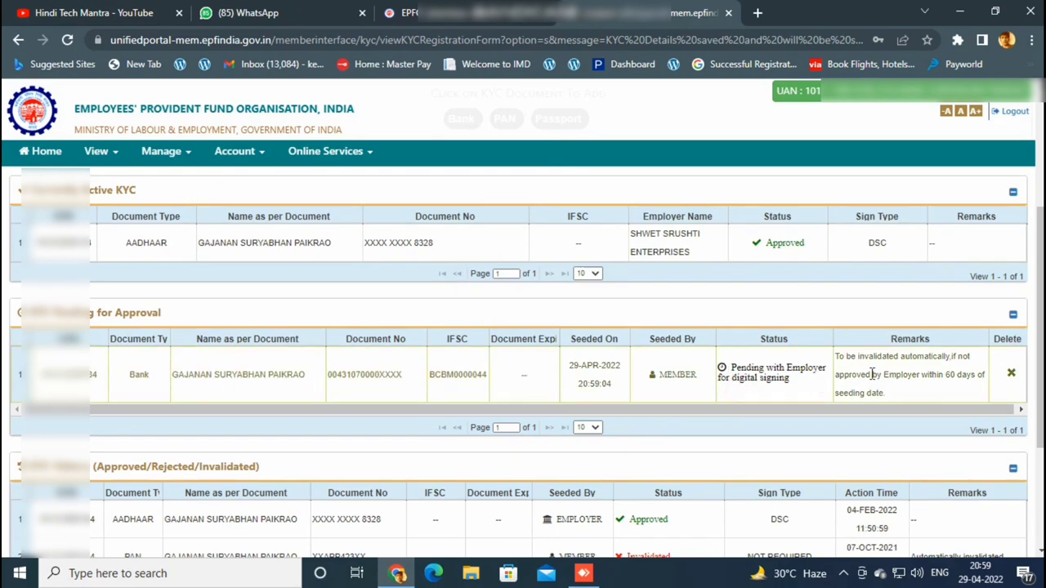
left_click_drag(835, 357, 960, 391)
left_click(960, 391)
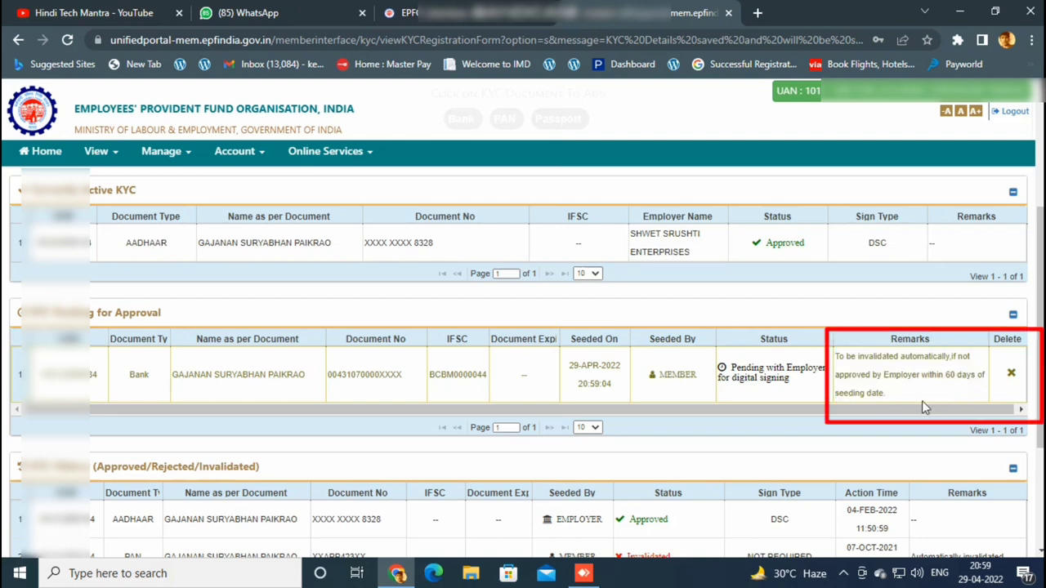
Scroll through the KYC tables and choose PAN under Add KYC.
scroll(922, 401, "down", 1)
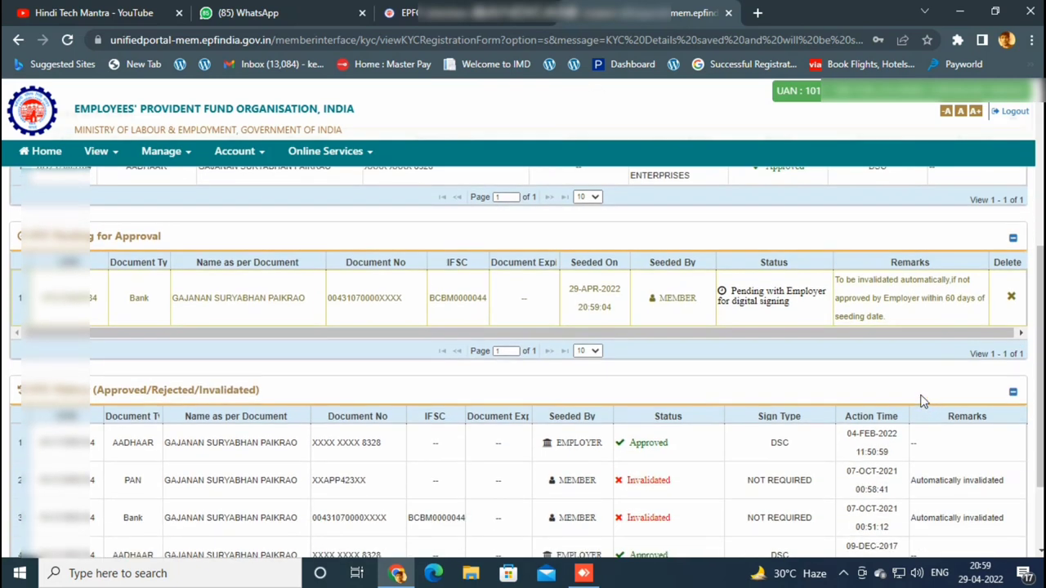
scroll(915, 386, "up", 3)
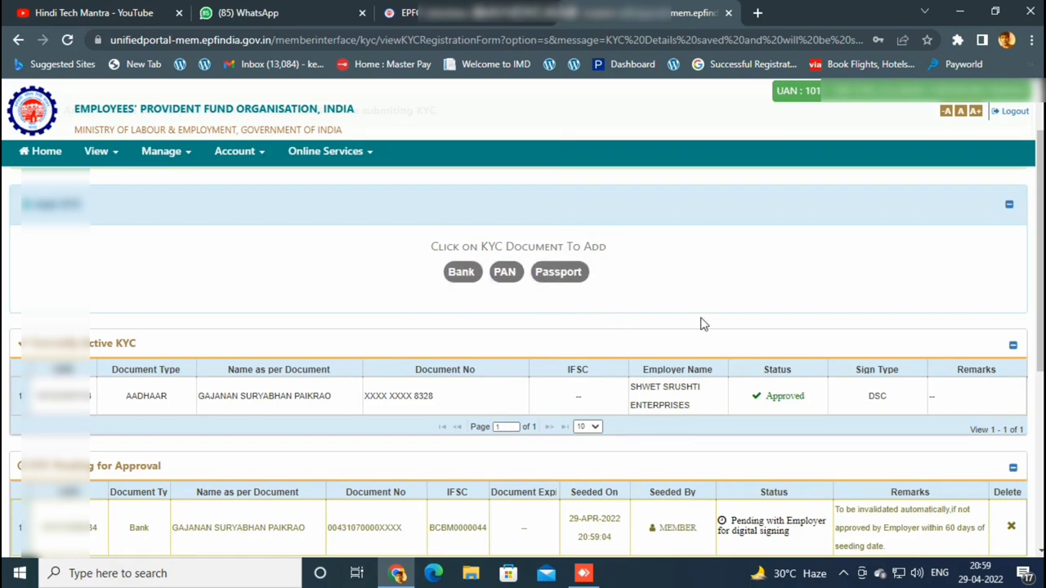
scroll(700, 320, "down", 4)
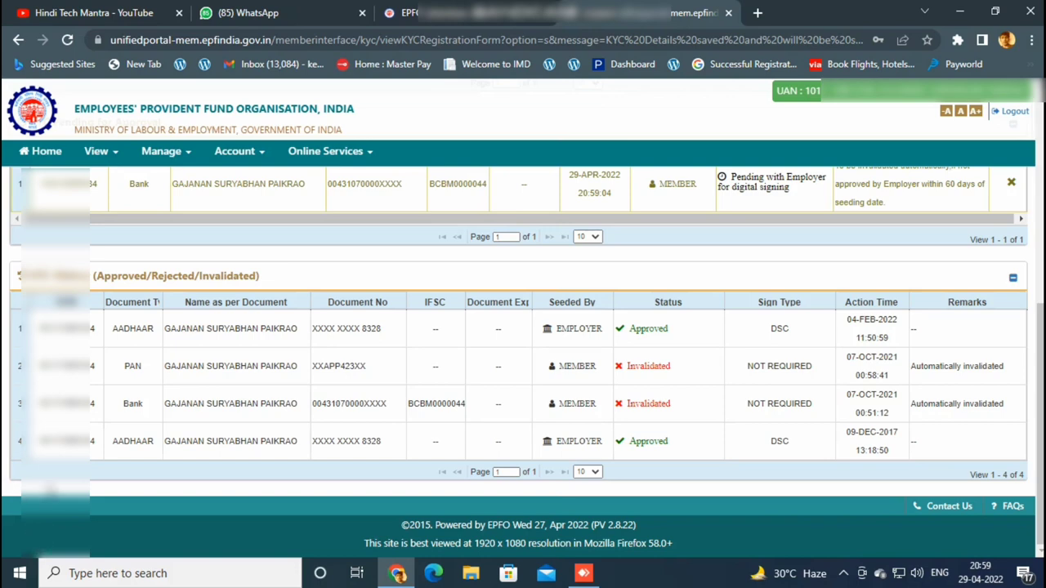
scroll(330, 429, "up", 3)
scroll(331, 429, "up", 3)
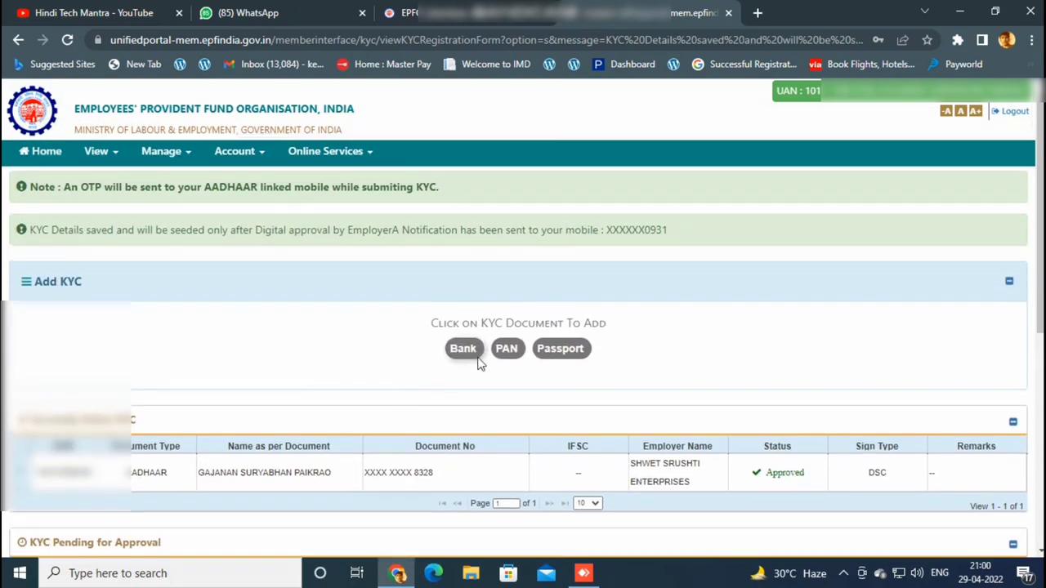
left_click(506, 348)
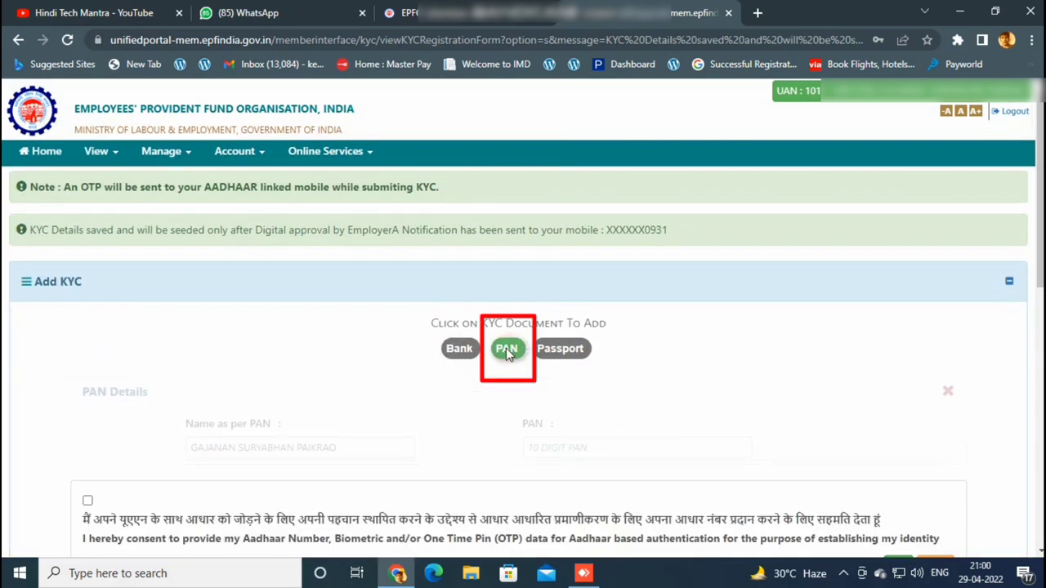
Enter the member's PAN, tick the Aadhaar authentication consent, and save the PAN details.
left_click(558, 447)
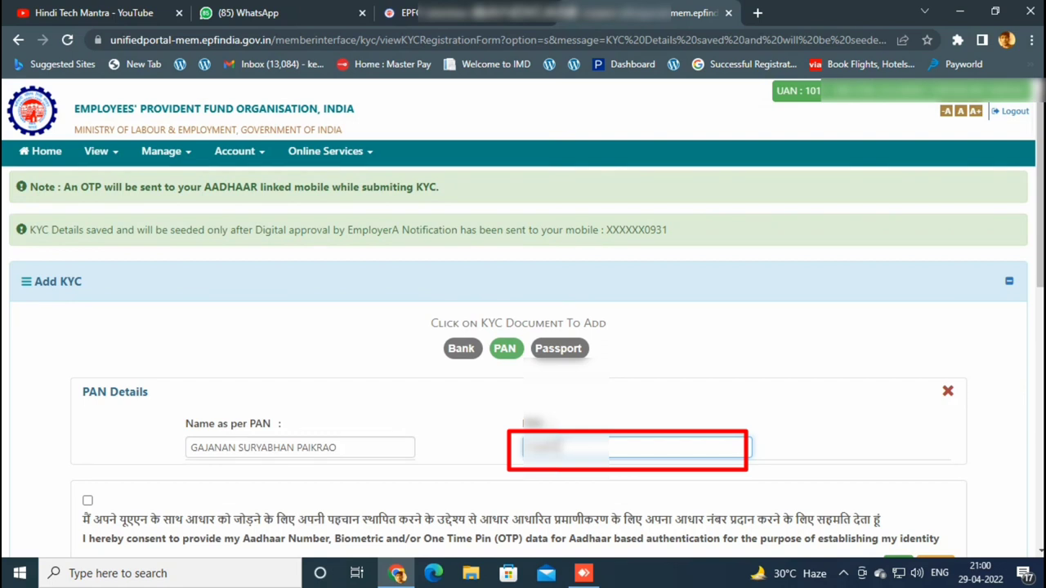
type("1234")
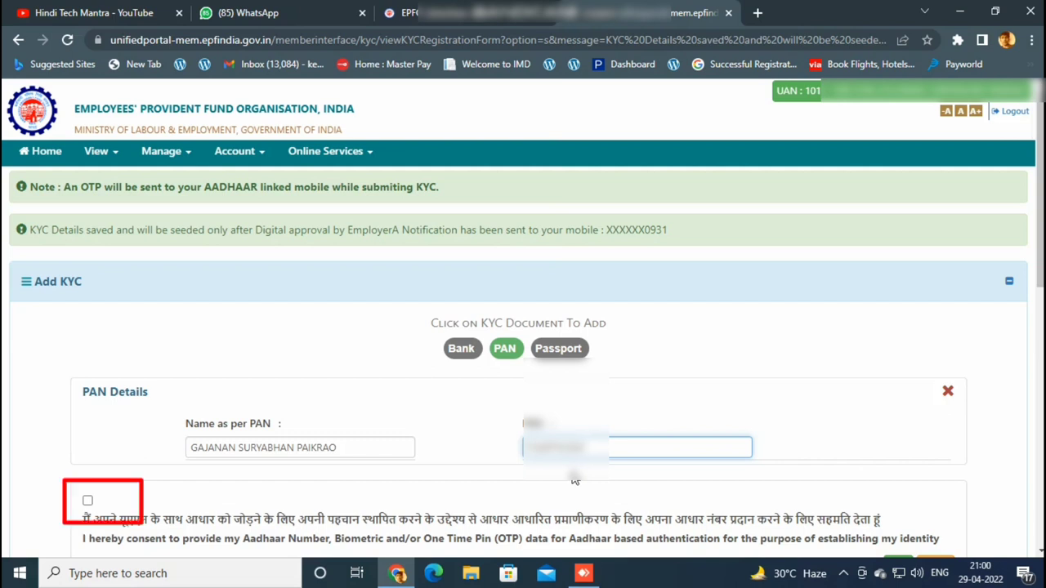
scroll(326, 458, "down", 1)
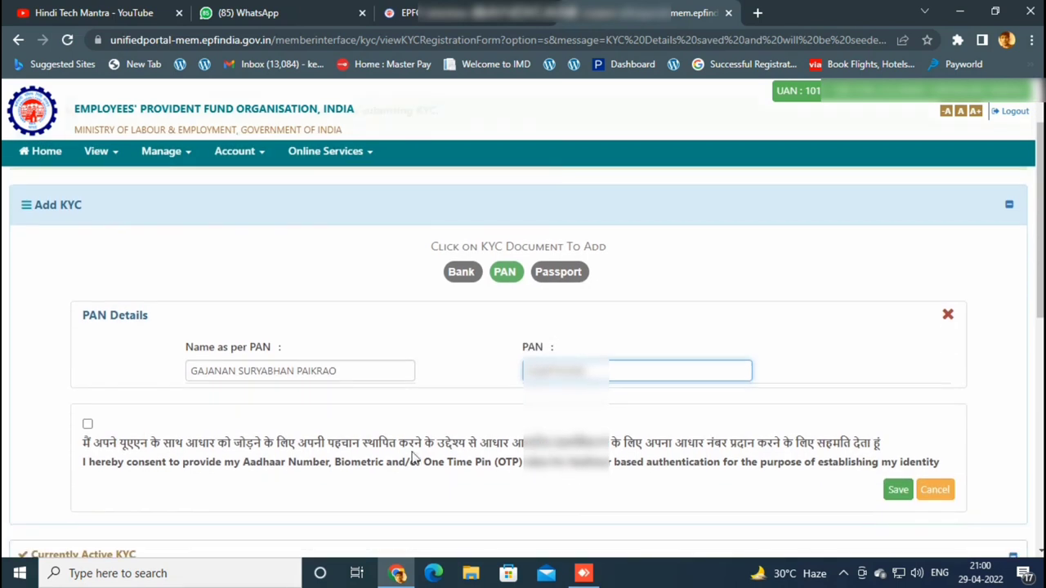
left_click(88, 425)
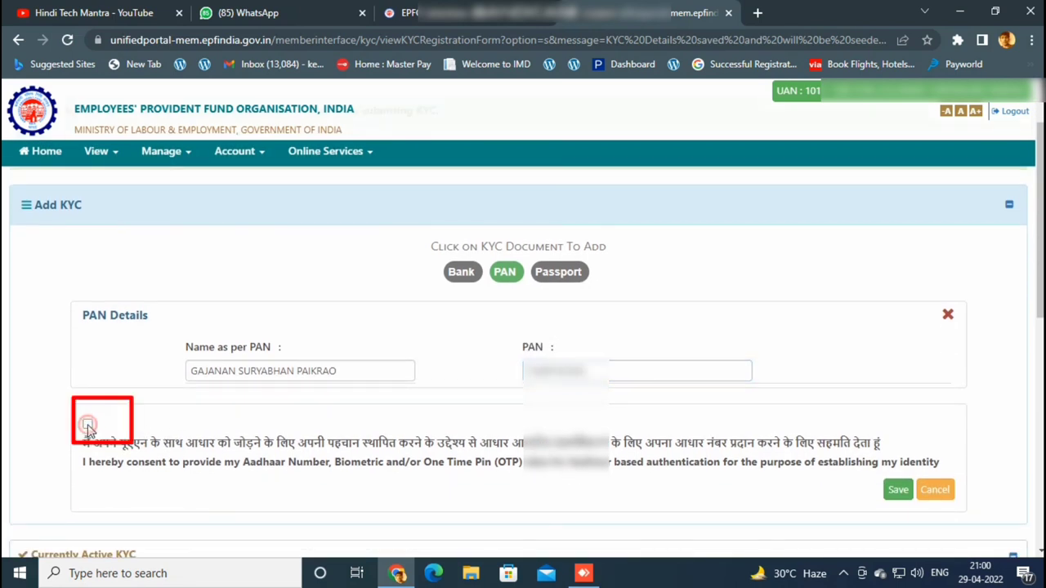
left_click(896, 490)
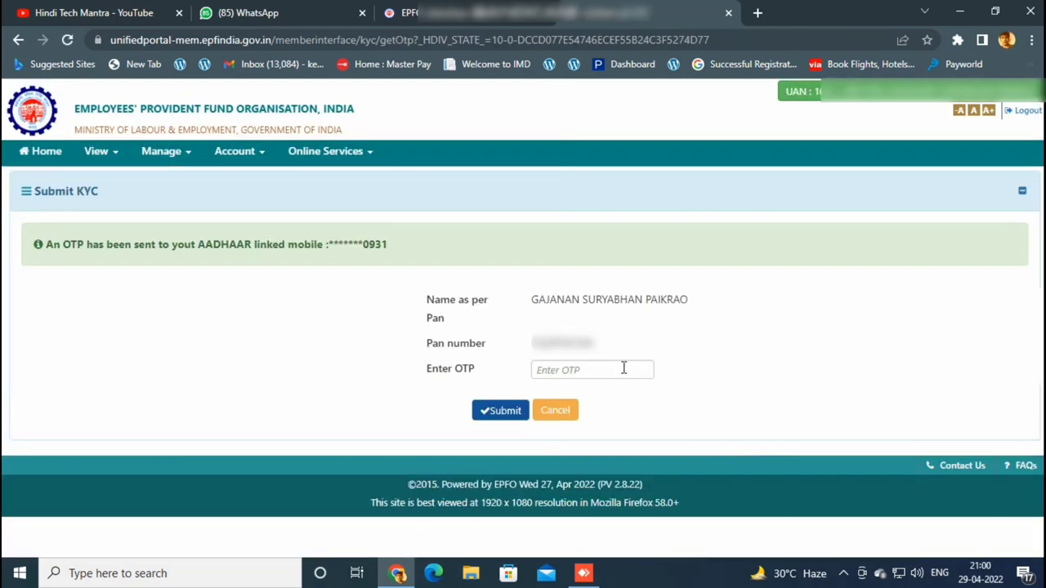
Enter the Aadhaar OTP and submit it to confirm the PAN KYC.
left_click(624, 369)
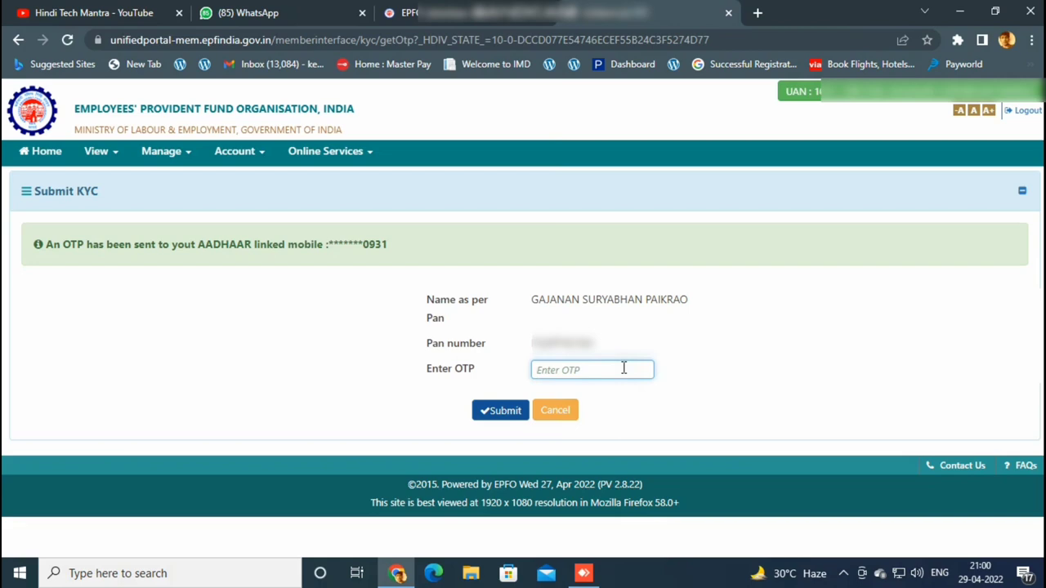
type("******")
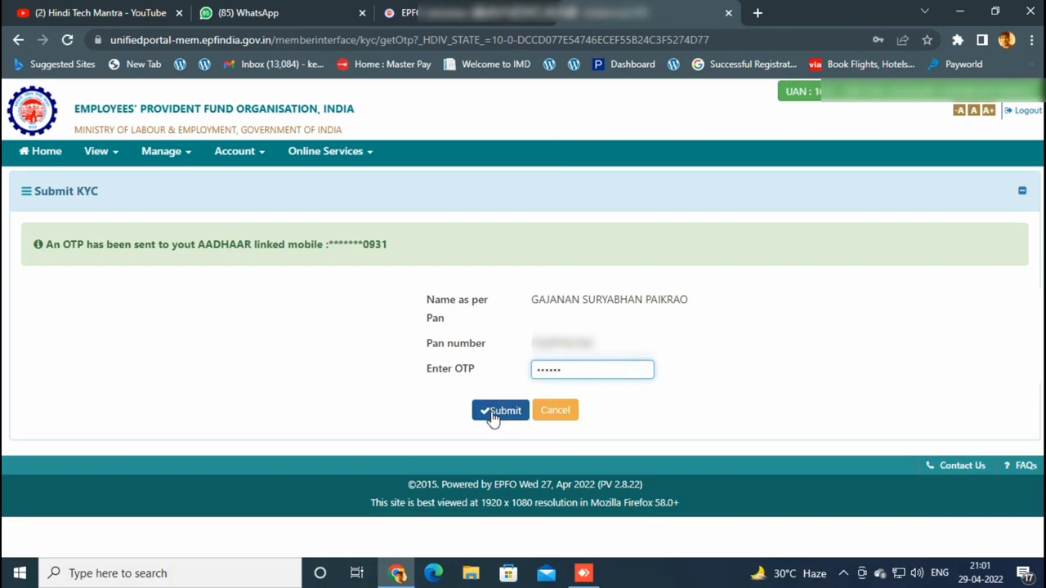
left_click(499, 411)
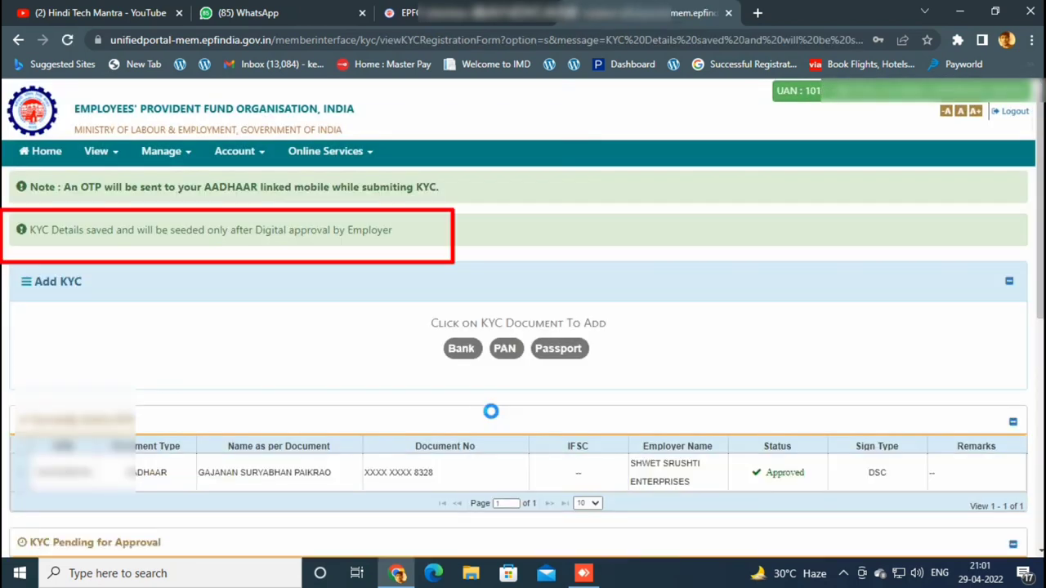
Review the new PAN entry and its auto-invalidation remark under KYC Pending for Approval.
left_click(844, 573)
left_click(843, 574)
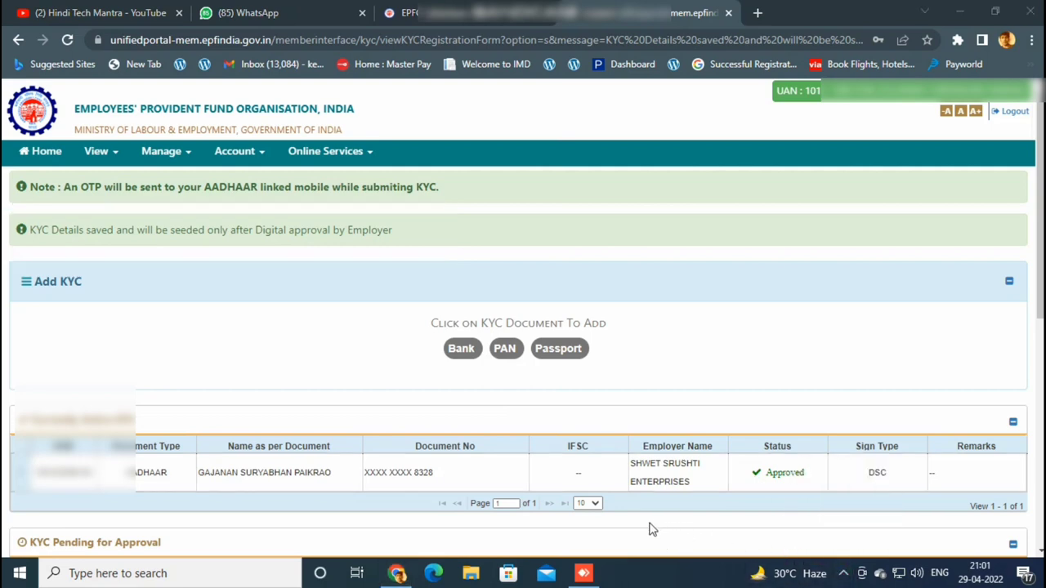
scroll(675, 378, "down", 3)
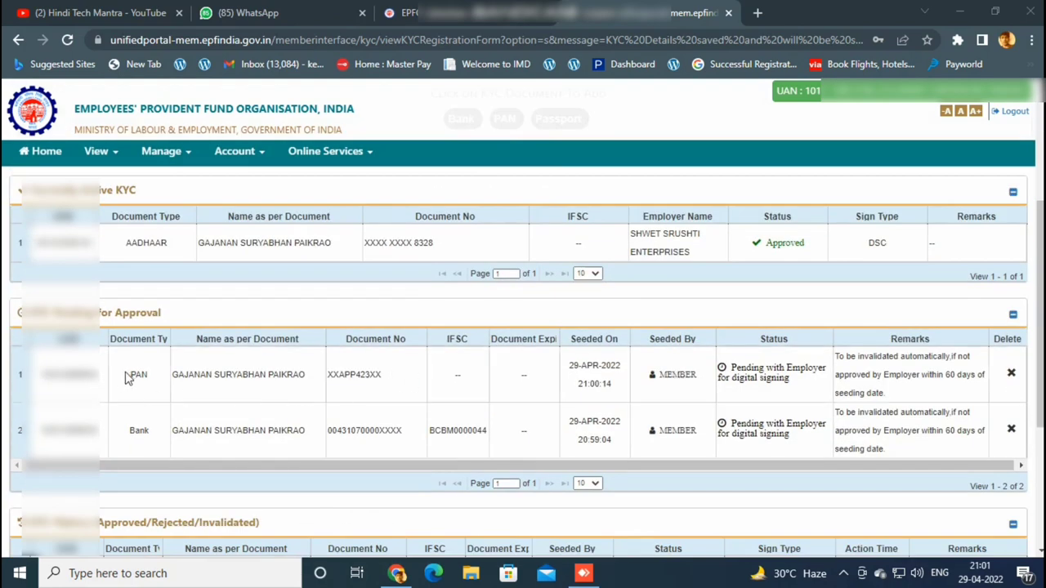
left_click_drag(41, 374, 677, 389)
left_click(675, 390)
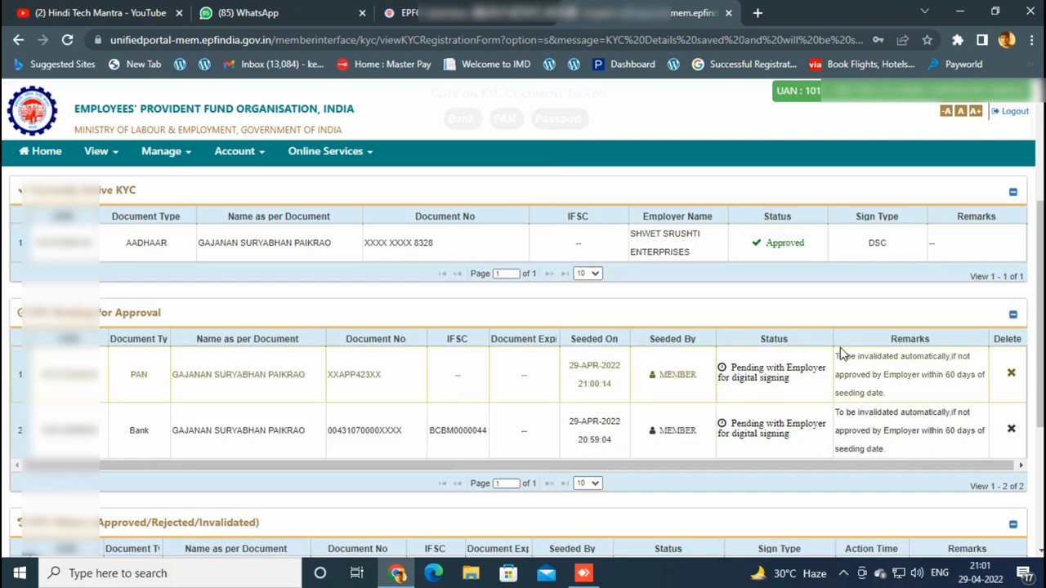
left_click_drag(837, 357, 893, 409)
left_click(827, 304)
Check that the Bank entry also awaits employer approval, then move to the Hindi Tech Mantra YouTube tab.
scroll(705, 477, "down", 2)
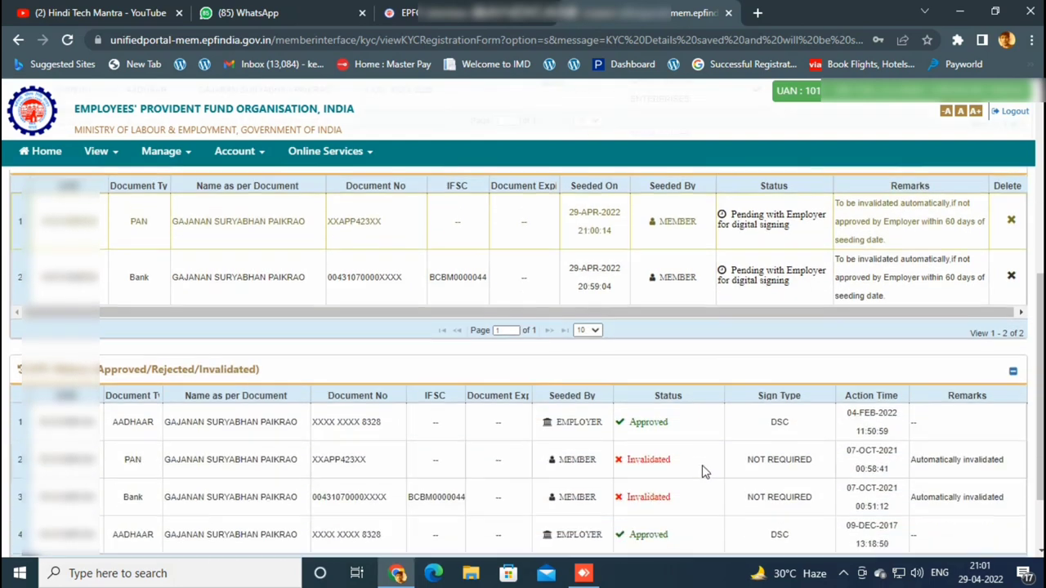
scroll(705, 466, "up", 5)
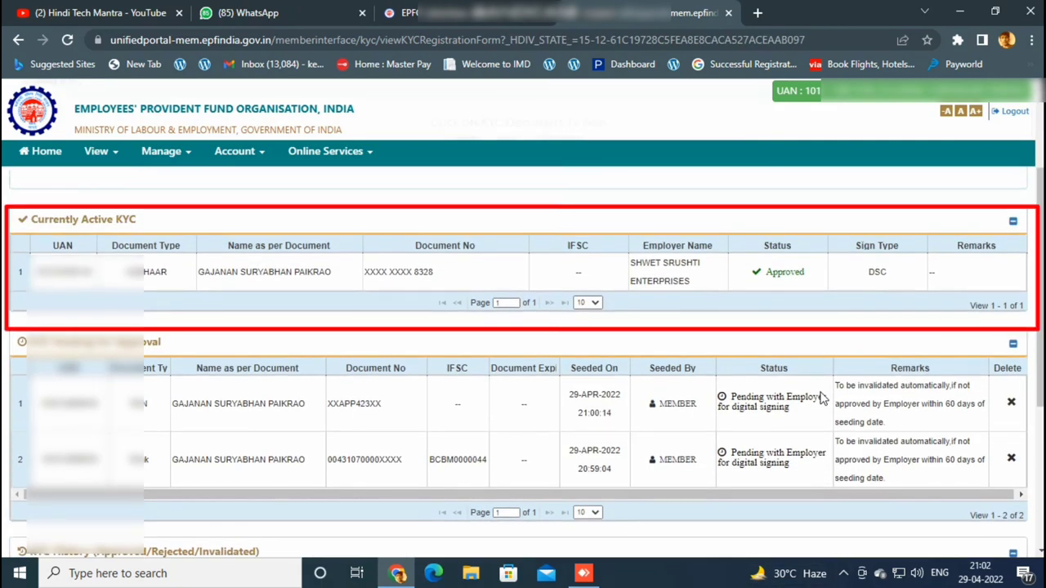
scroll(784, 376, "down", 1)
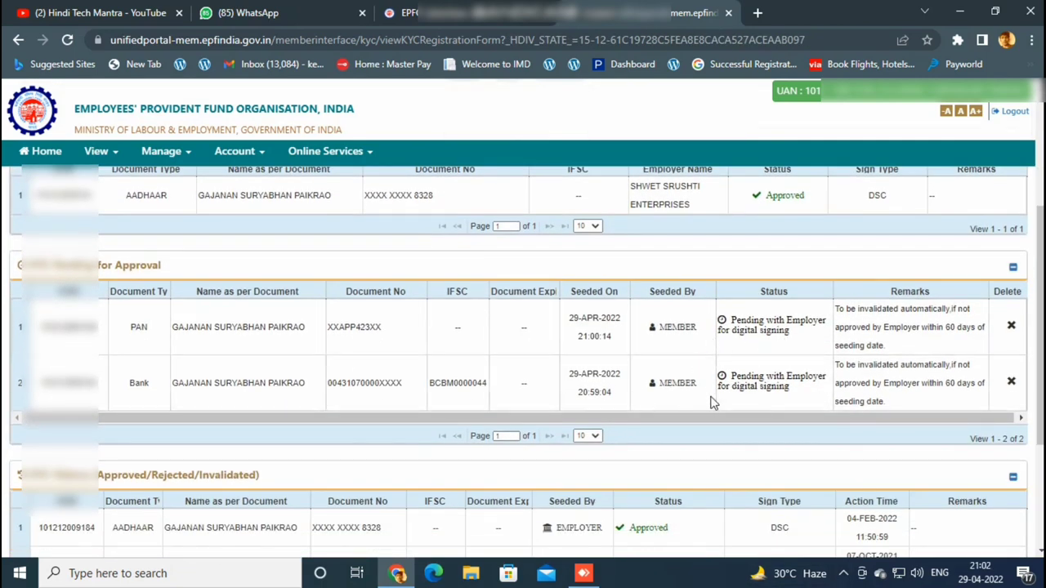
scroll(710, 402, "down", 2)
scroll(711, 402, "down", 1)
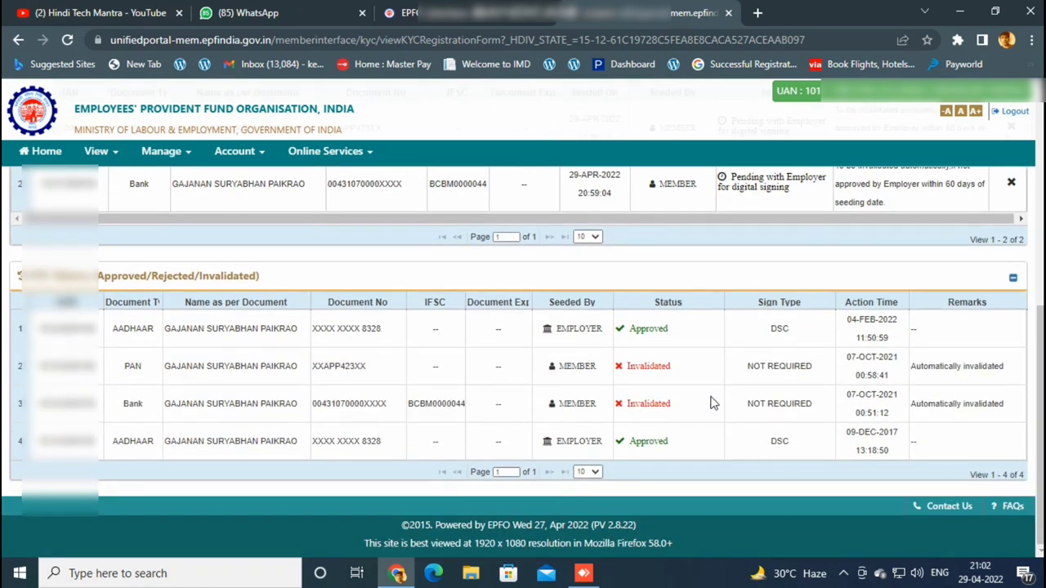
scroll(711, 402, "up", 3)
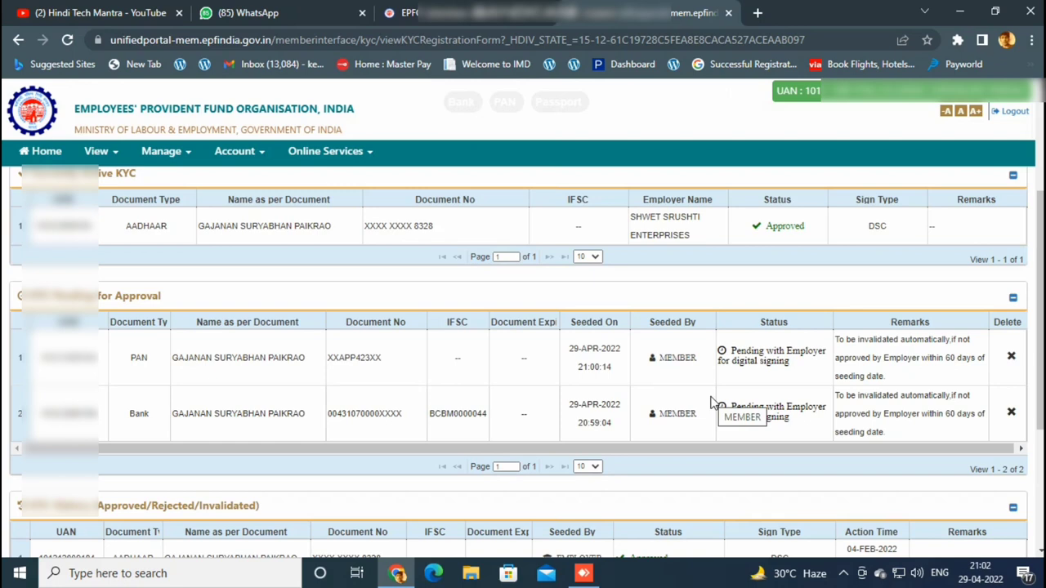
left_click(104, 13)
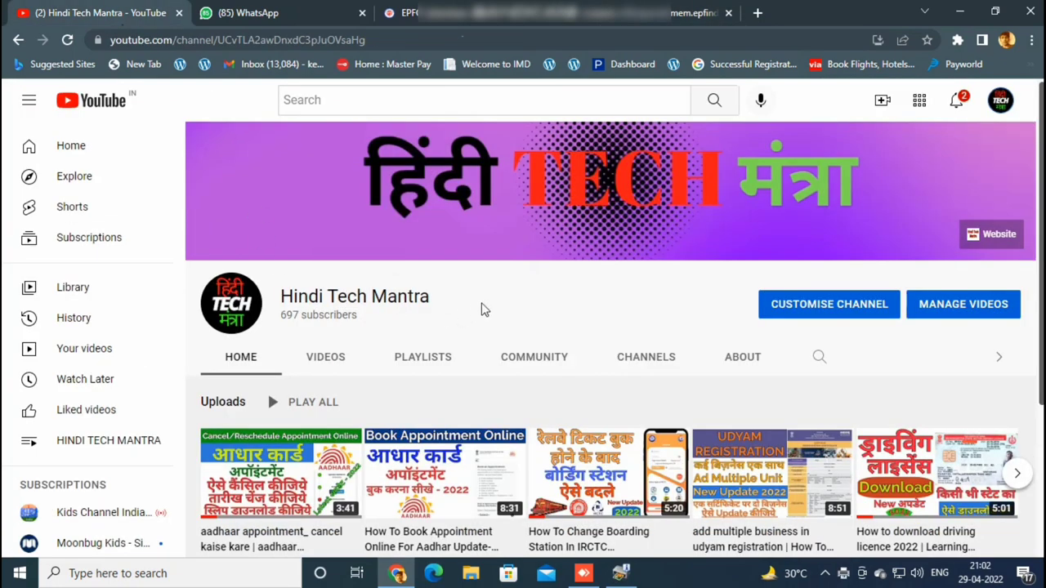